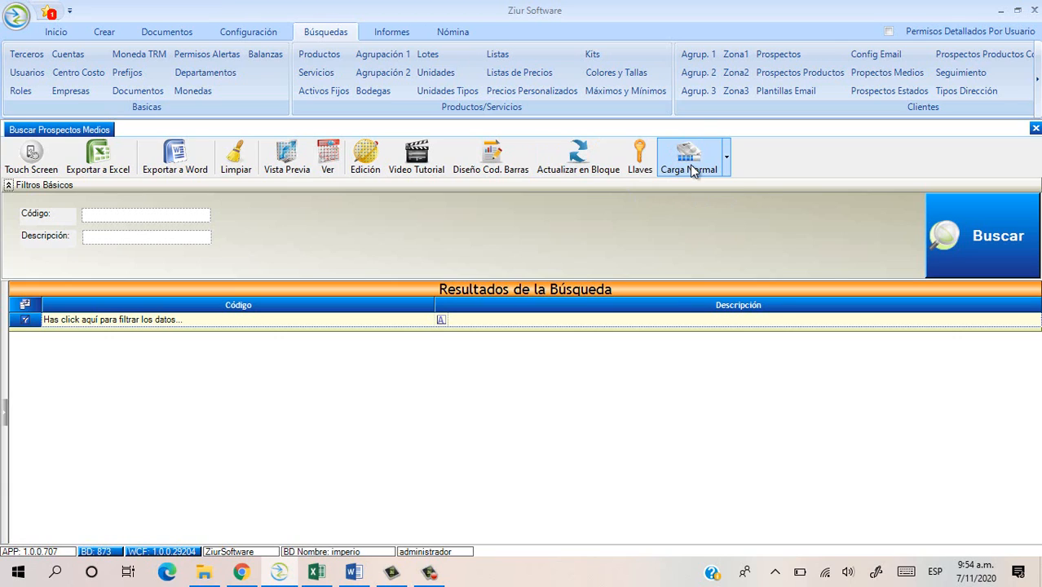
Step: Check the available load modes and the Código and Descripción fields of the prospect media search
left_click(724, 168)
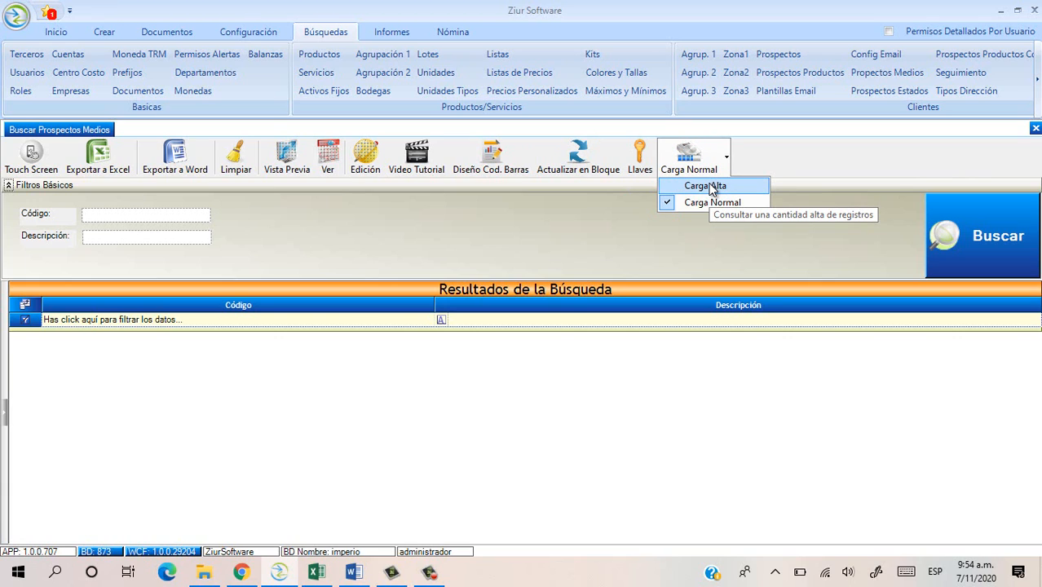
left_click(604, 210)
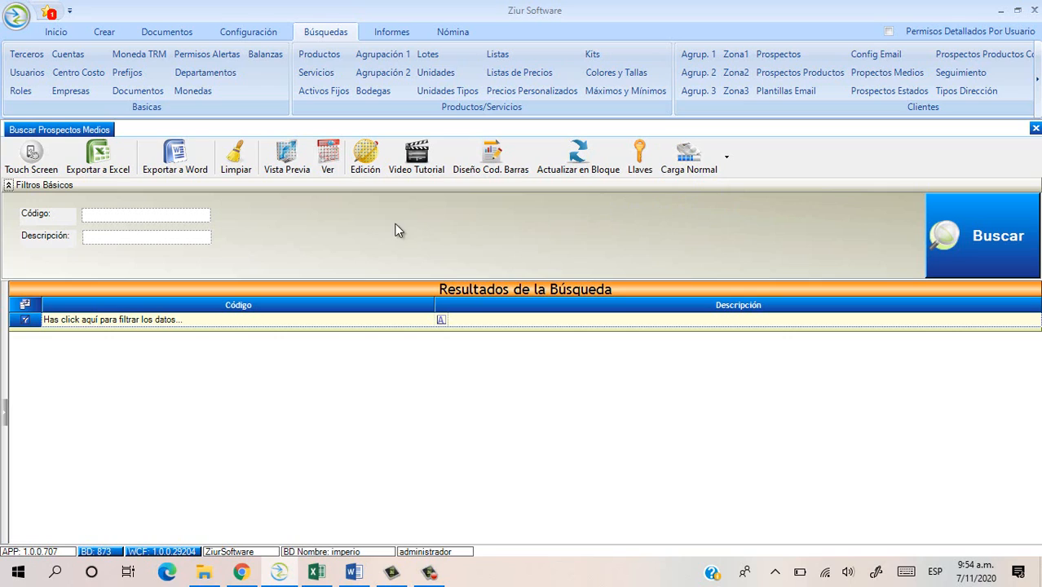
left_click(180, 214)
left_click(156, 237)
Step: View the column chooser and the side column list of the results grid, closing each one
left_click(30, 305)
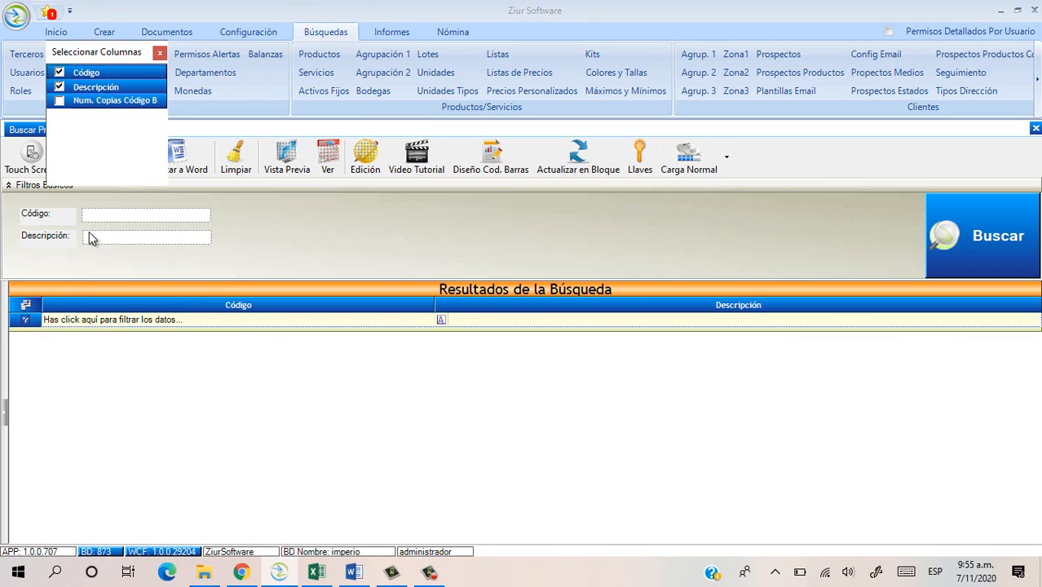
left_click(161, 54)
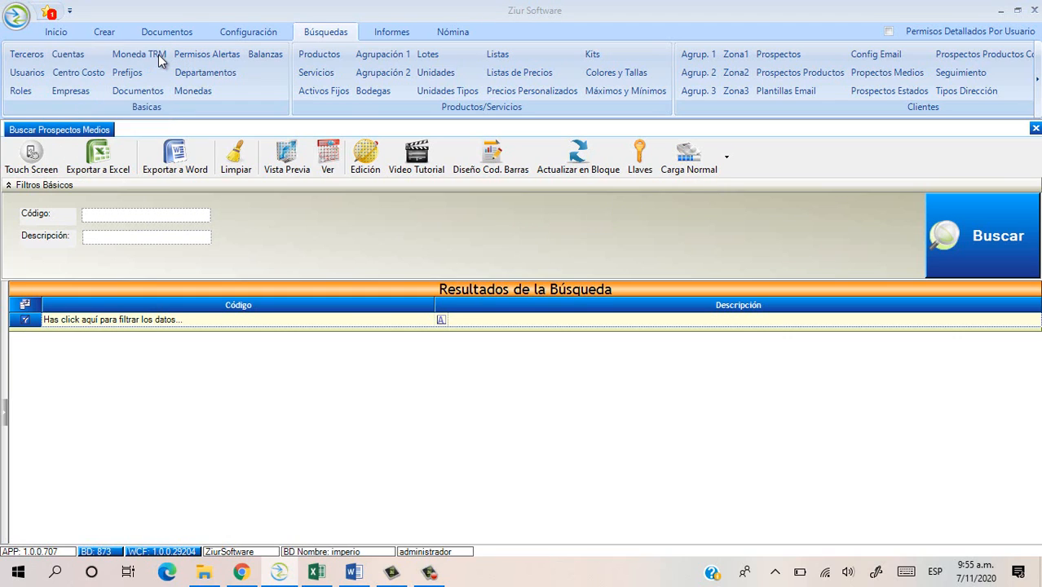
left_click(5, 416)
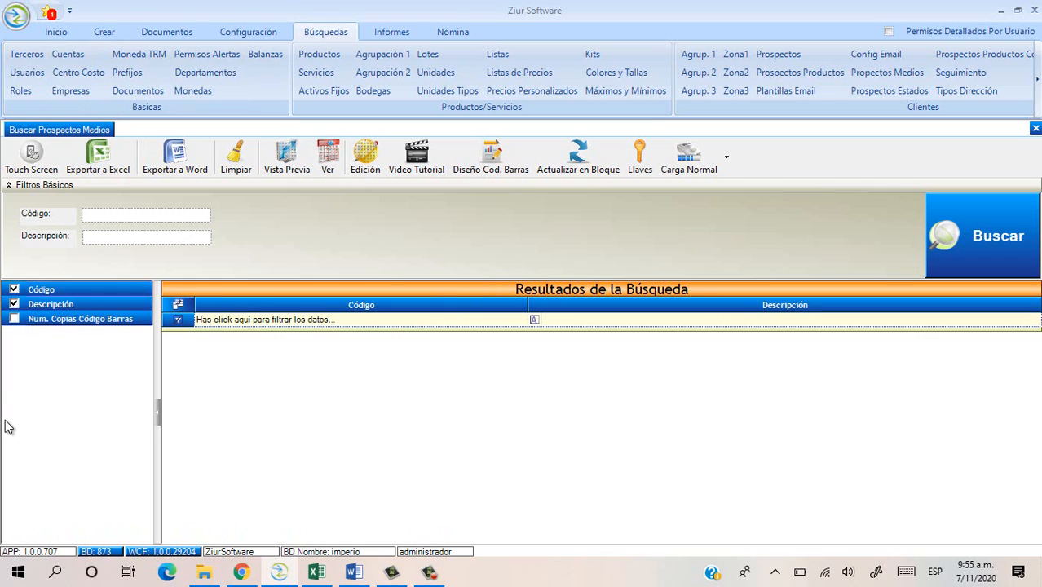
left_click(159, 416)
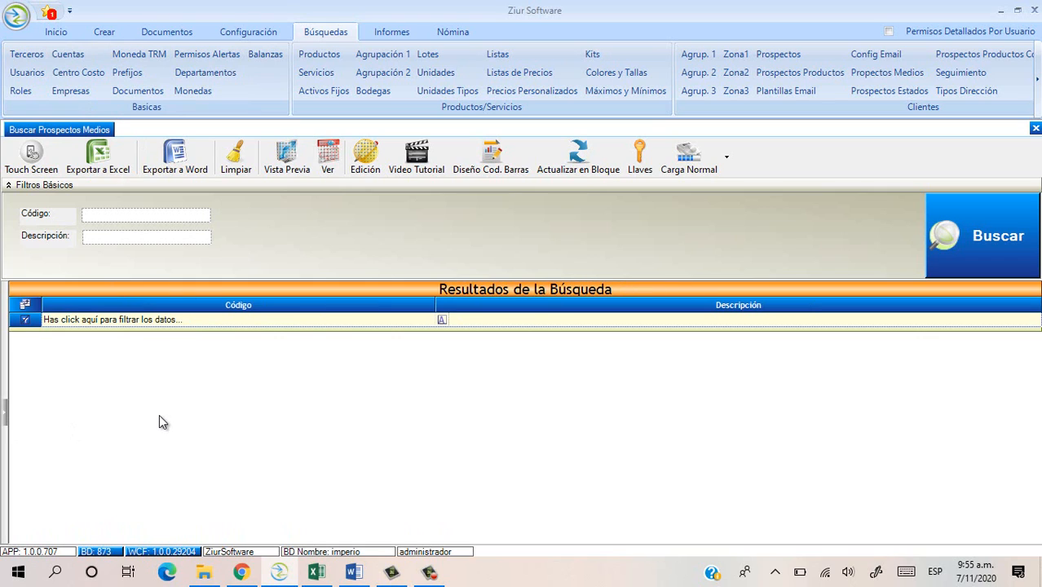
Step: Check the Código column's filter choices, and run the prospect media search without any filter values
left_click(234, 319)
left_click(413, 320)
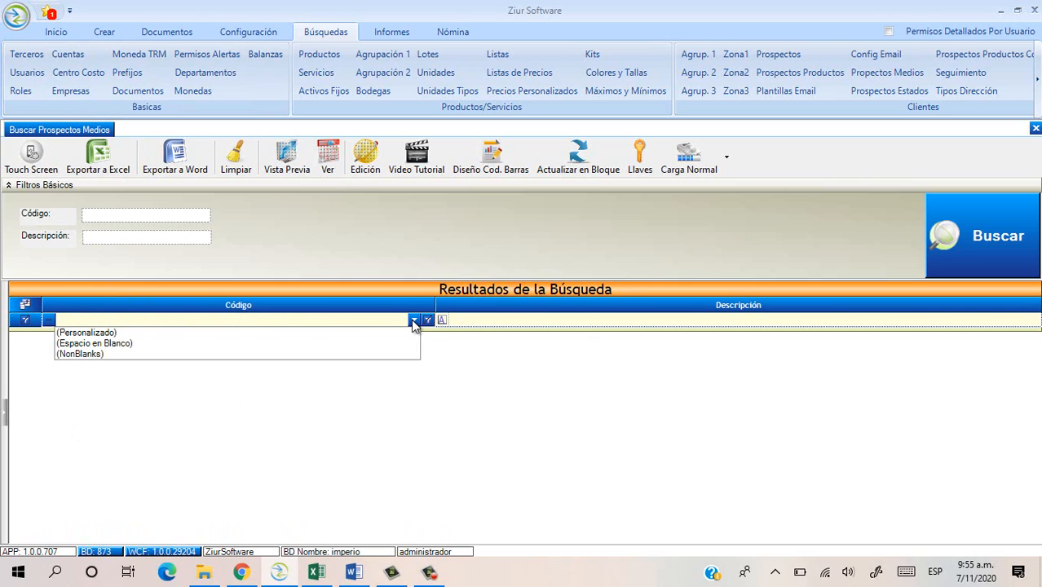
left_click(413, 320)
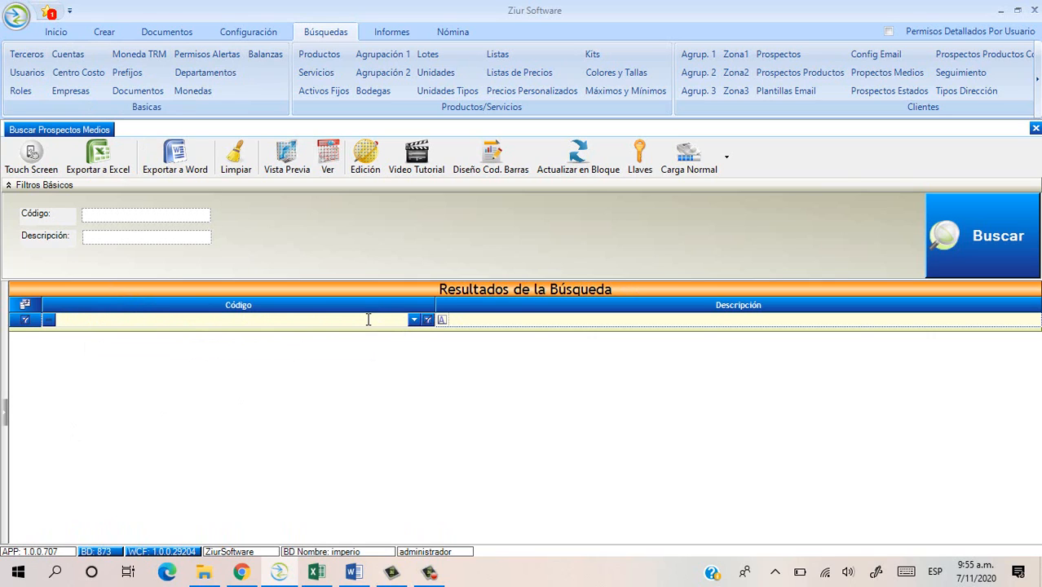
left_click(574, 319)
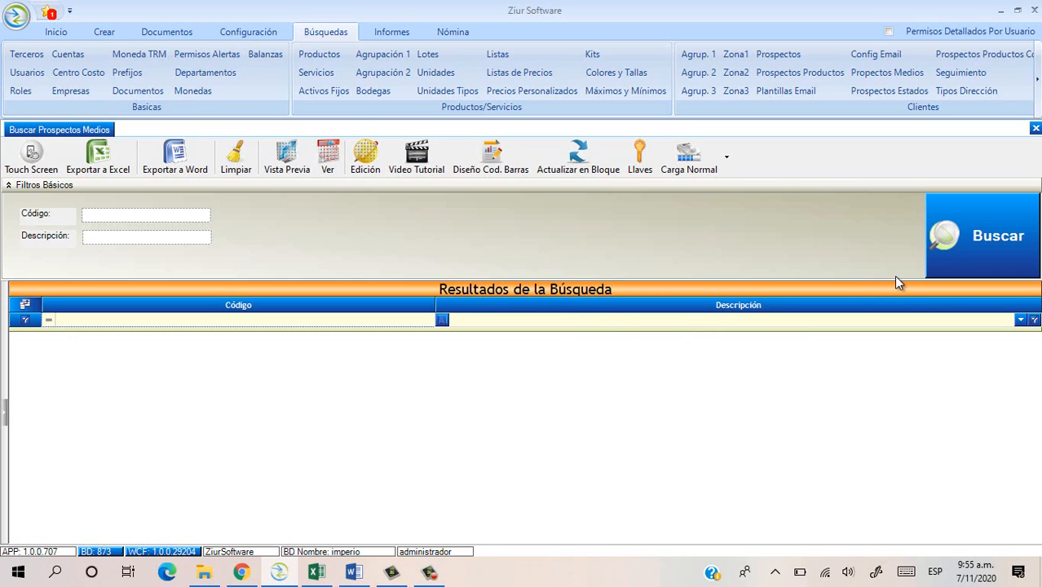
left_click(948, 269)
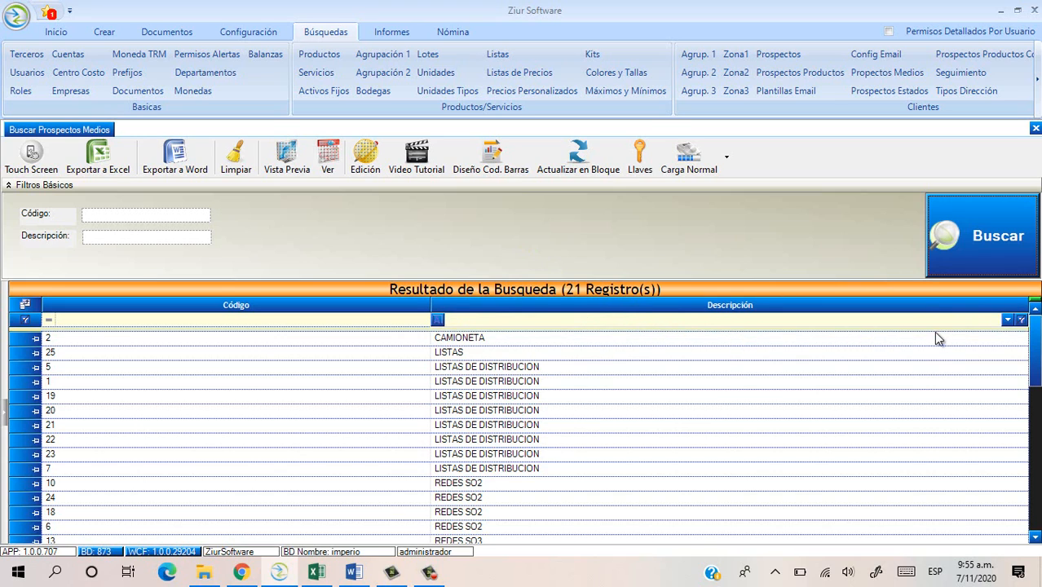
Step: Filter the results by the description REDES SO2, and clear that filter
left_click(958, 343)
left_click(1008, 321)
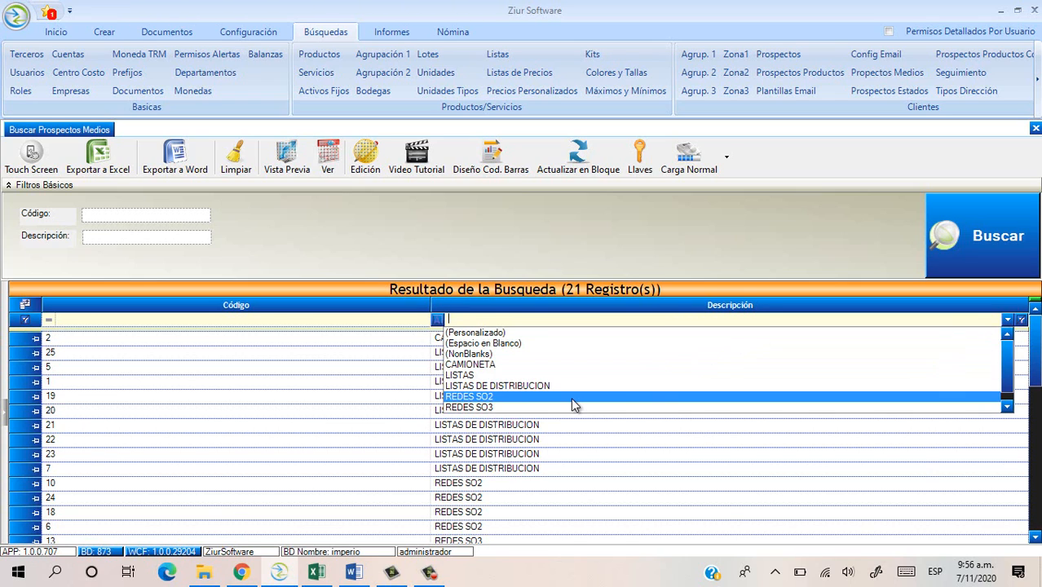
left_click(575, 397)
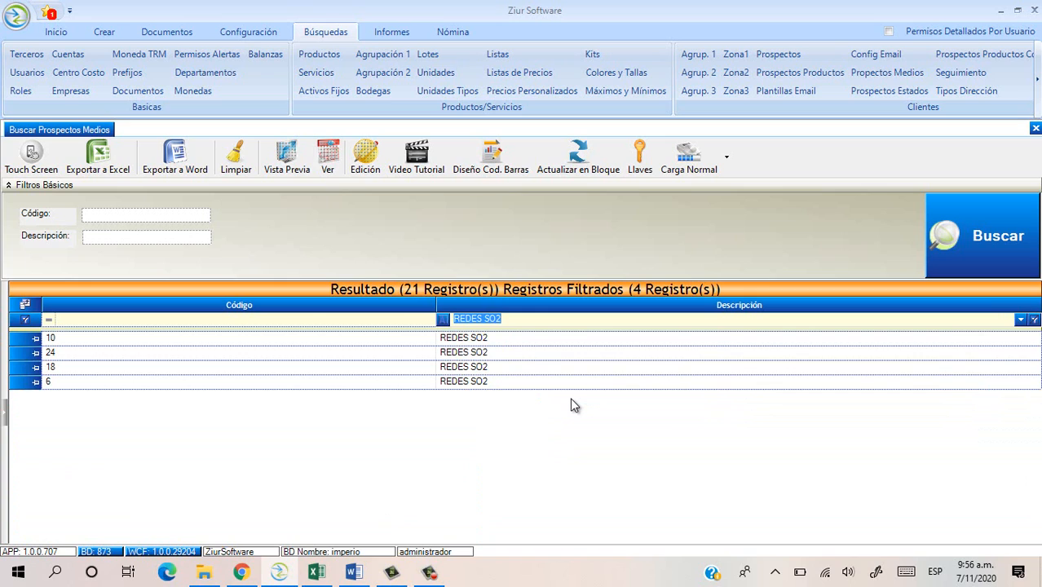
left_click(1035, 320)
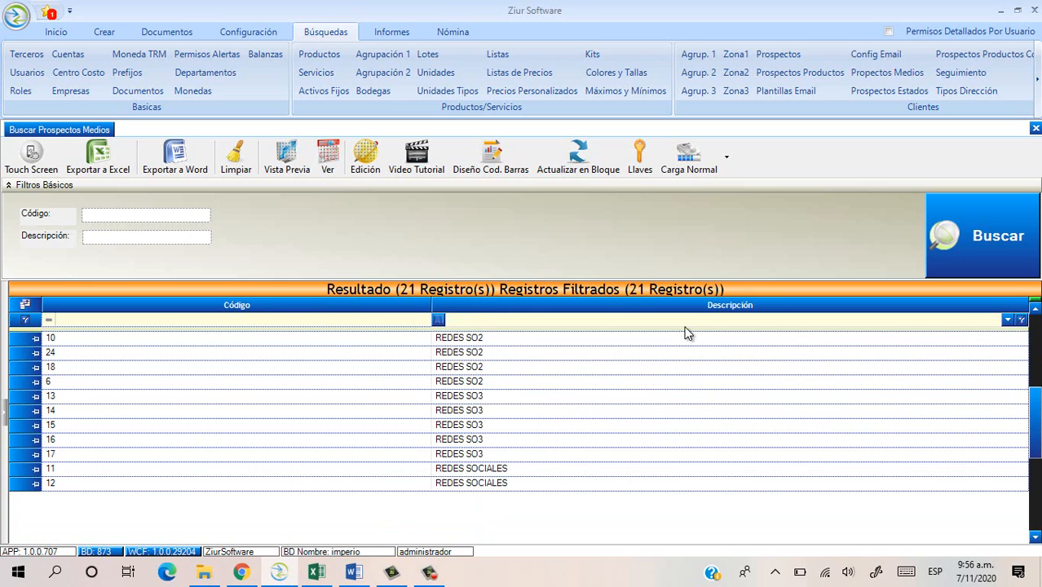
Step: Set the Descripción column's filter condition to Contiene and try filtering by RED
left_click(438, 321)
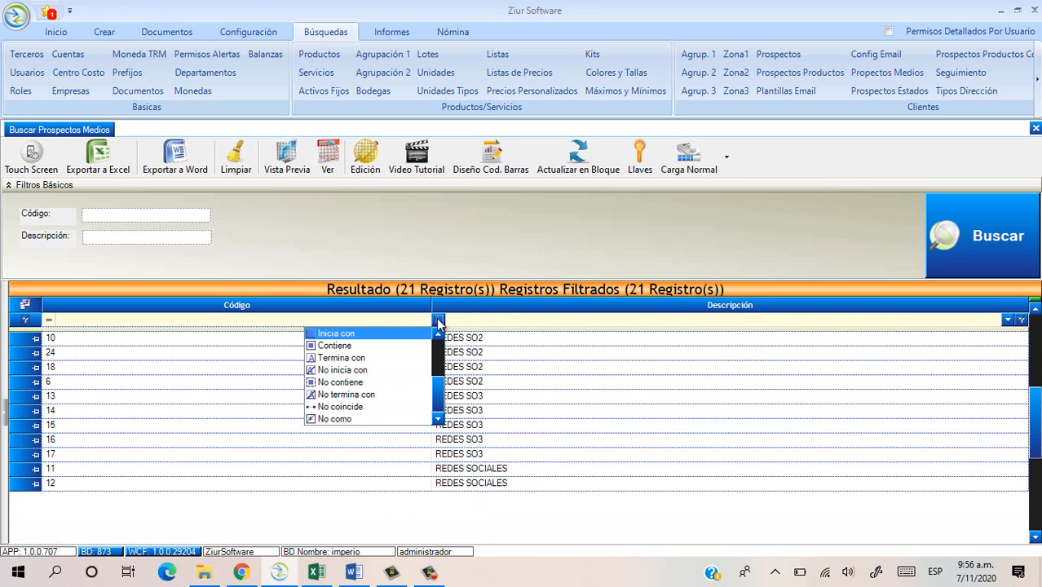
left_click(366, 345)
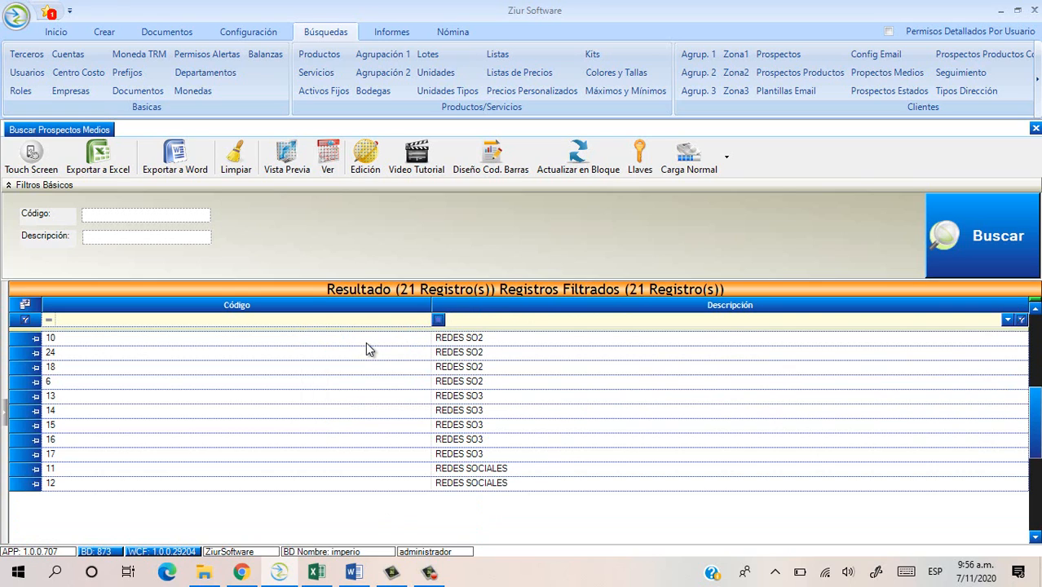
type("RED")
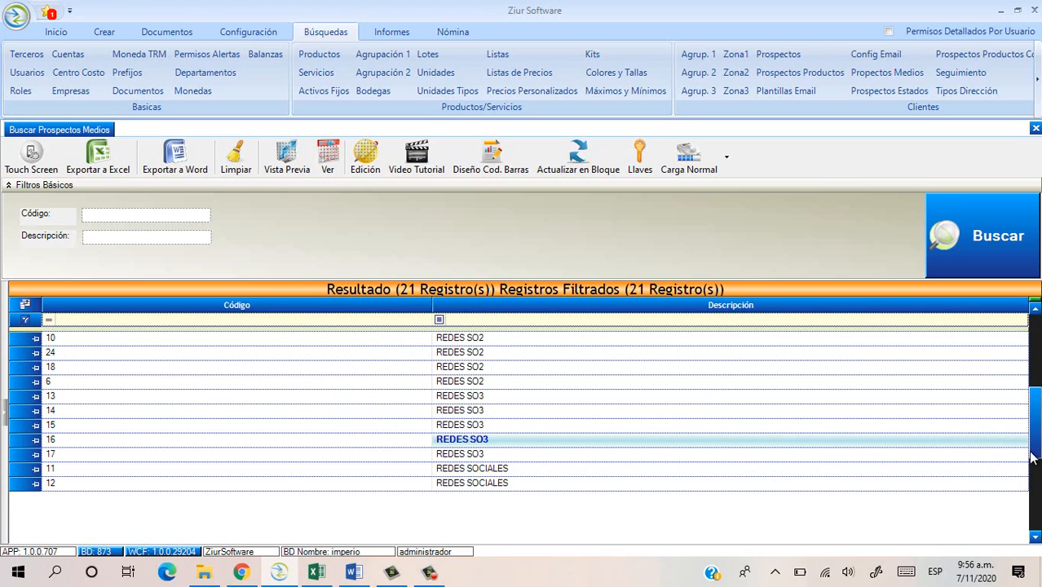
Step: Try splitting the results grid into three stacked panes, and merge them back into one
left_click_drag(1034, 444, 1037, 367)
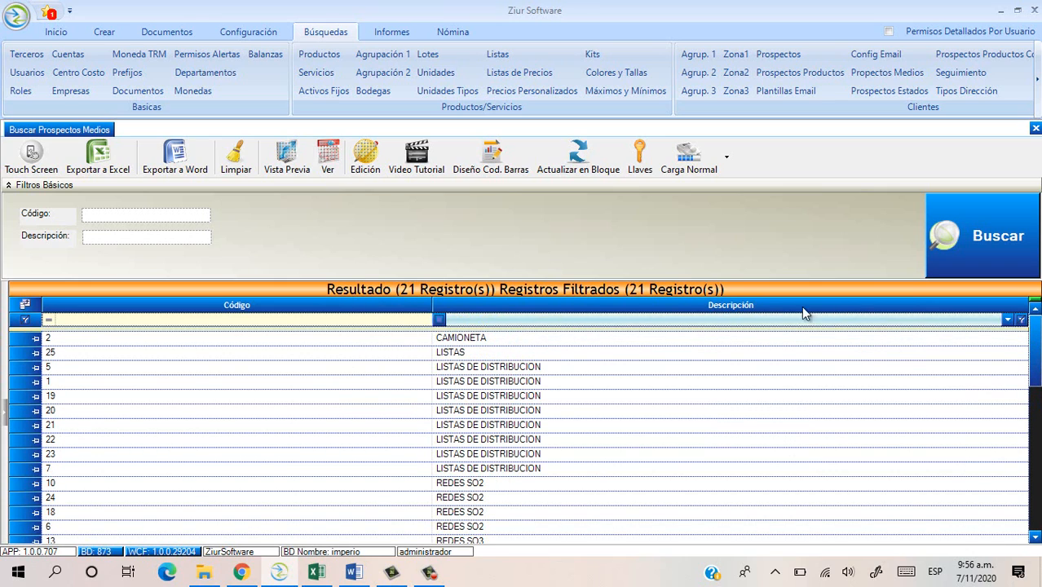
left_click_drag(1032, 310, 1014, 491)
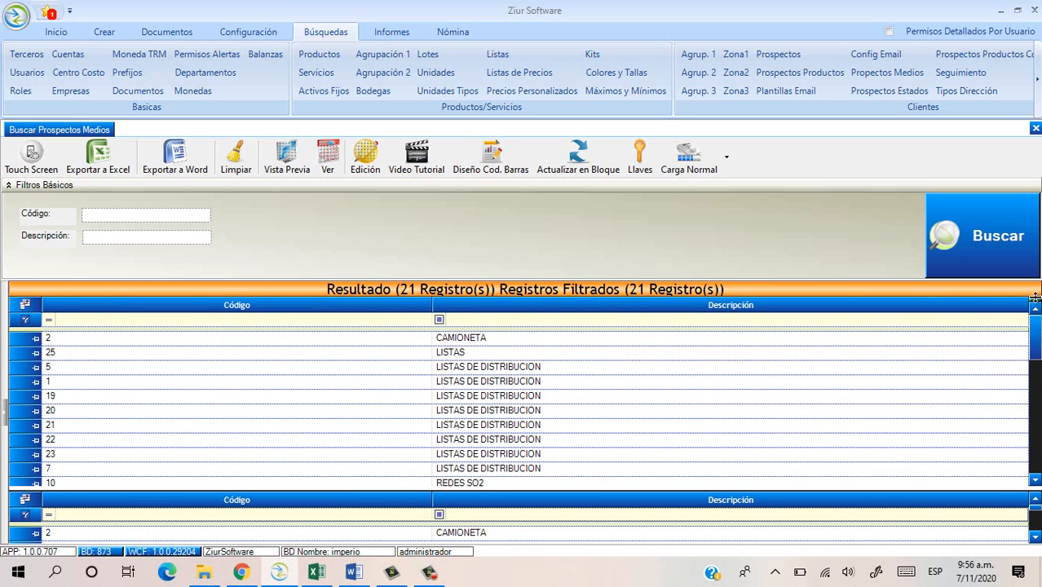
left_click_drag(1035, 298, 1027, 383)
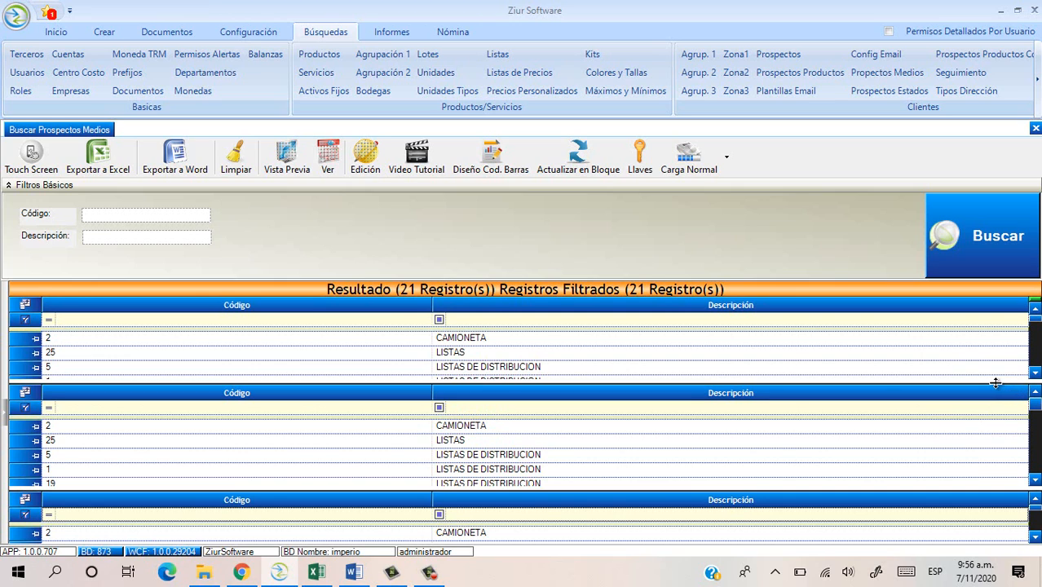
left_click_drag(996, 383, 985, 289)
left_click_drag(909, 487, 865, 289)
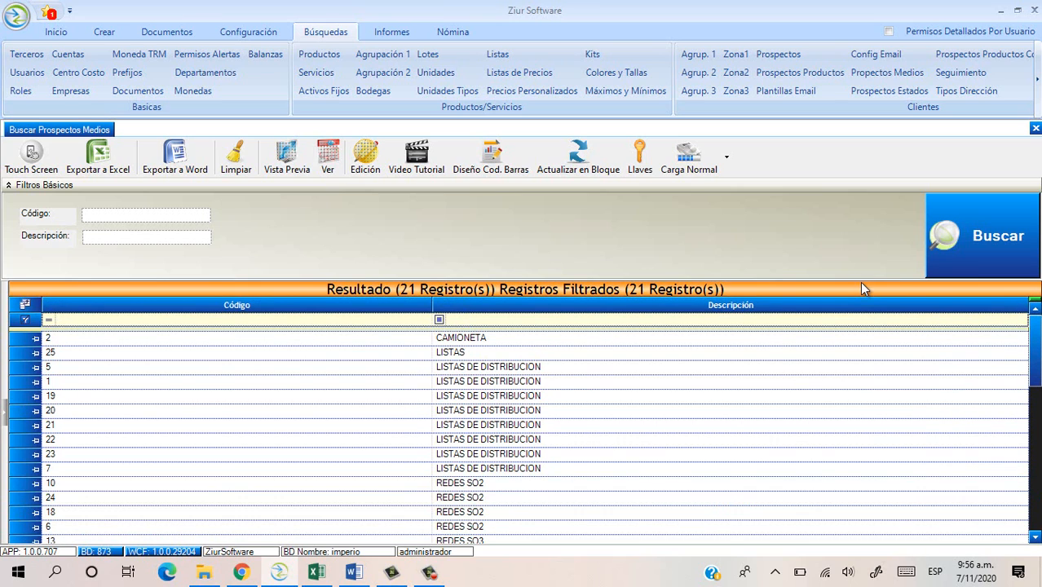
Step: Try grouping the results by Código, and remove the grouping together with its grouping area
right_click(586, 305)
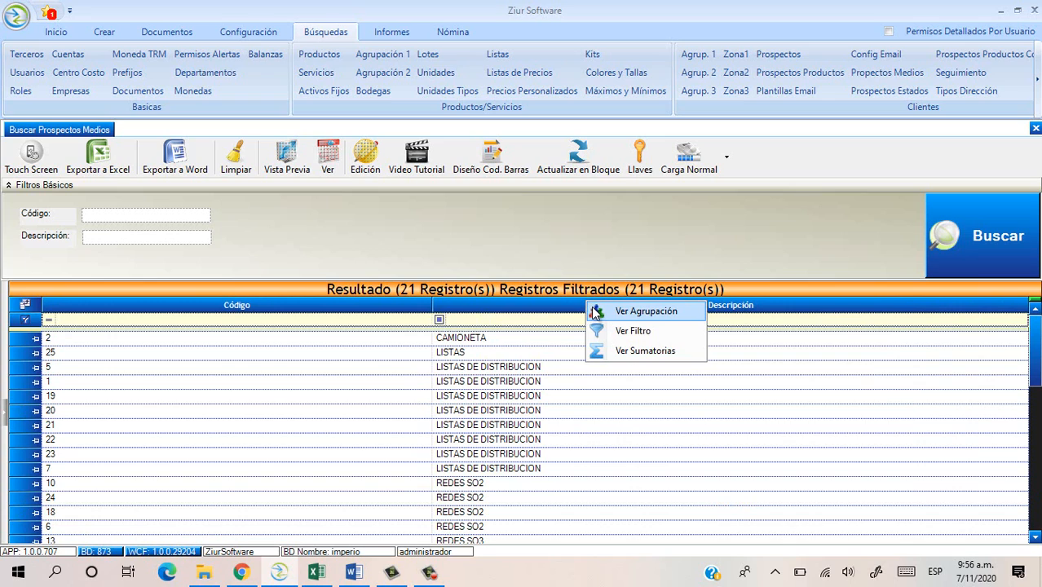
left_click(595, 313)
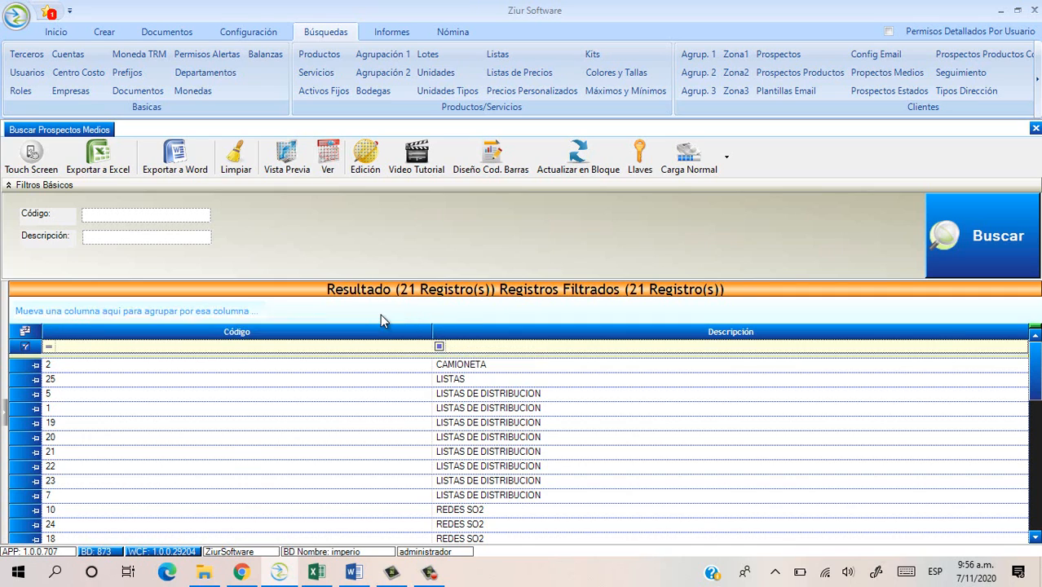
left_click_drag(380, 331, 170, 315)
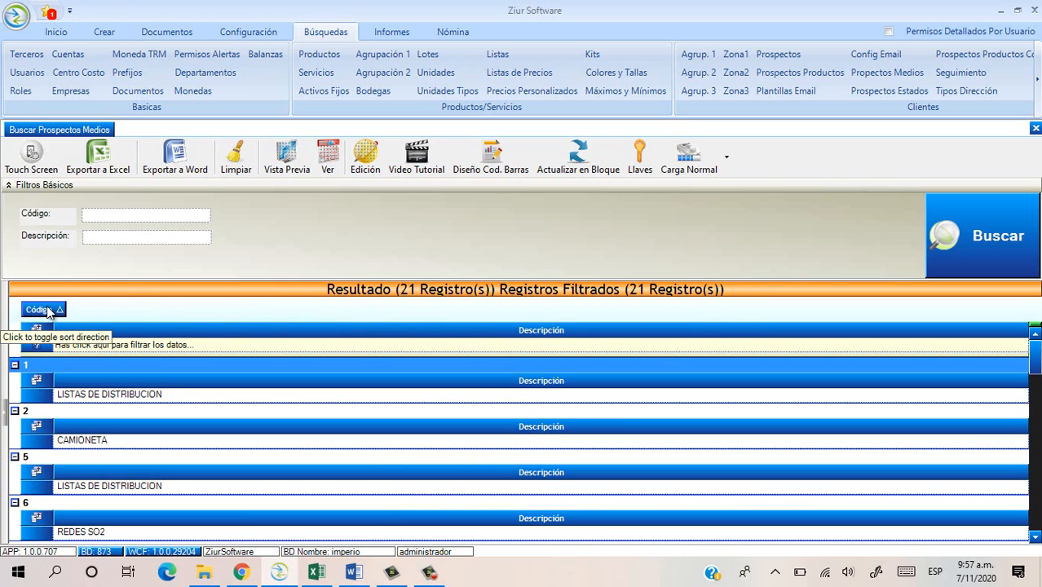
left_click_drag(47, 311, 54, 341)
right_click(500, 338)
left_click(513, 345)
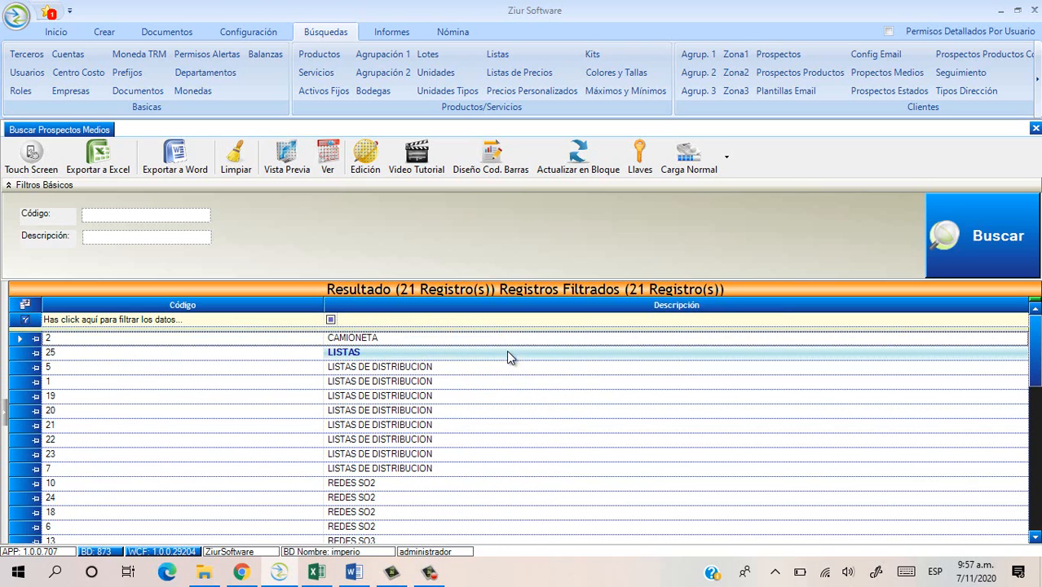
Step: Hide the filter row of the results grid
right_click(500, 313)
left_click(514, 340)
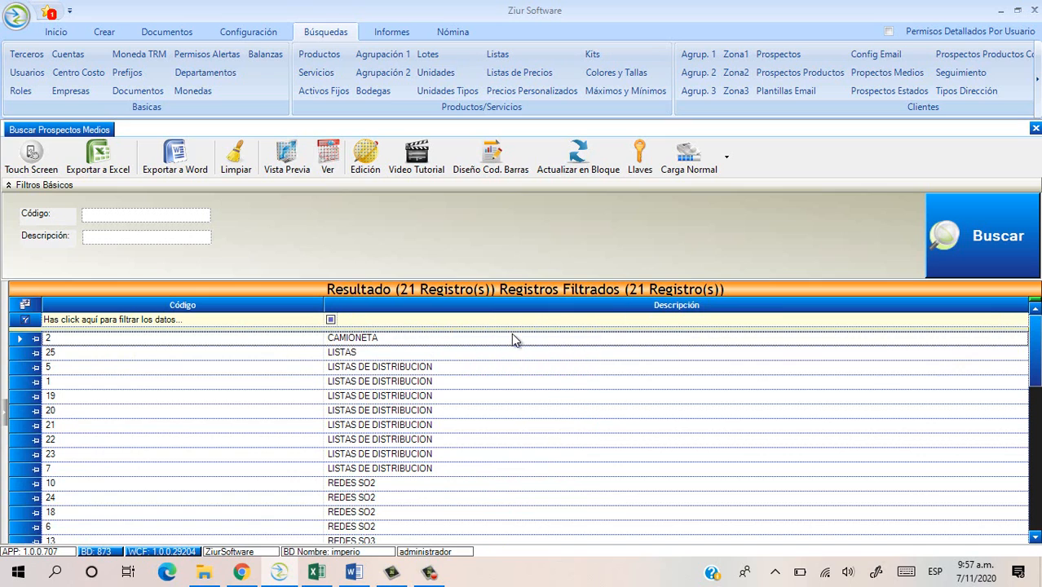
right_click(469, 308)
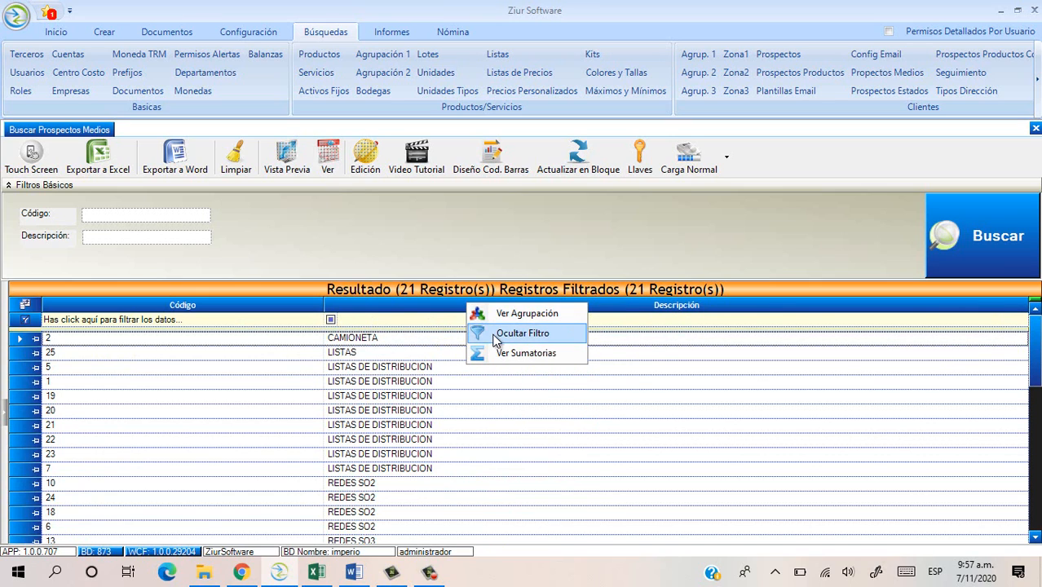
left_click(498, 334)
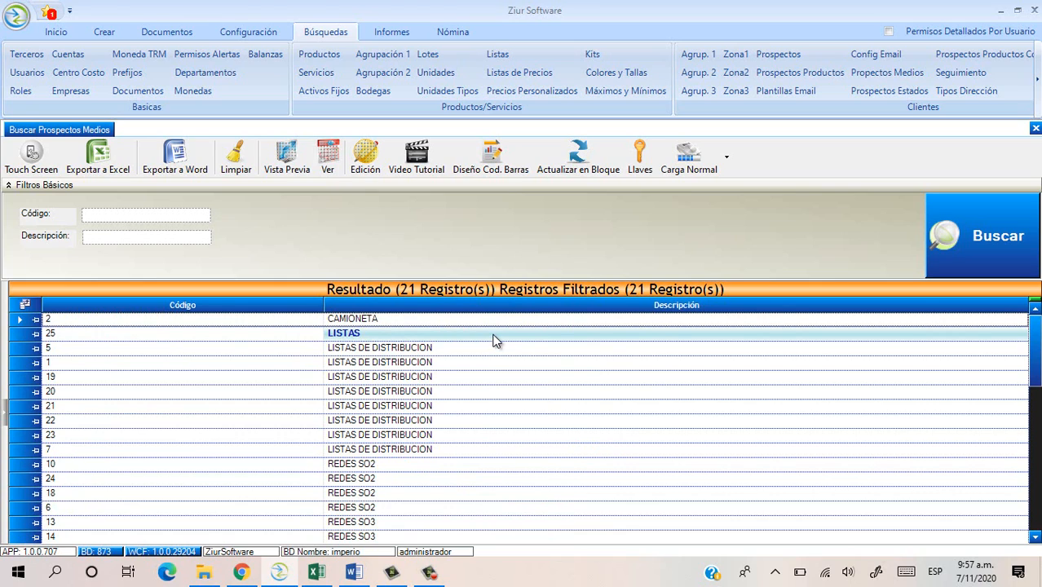
Step: Turn on column summaries, set the Código summary to Maximum, and view the grand summary below the results
right_click(605, 309)
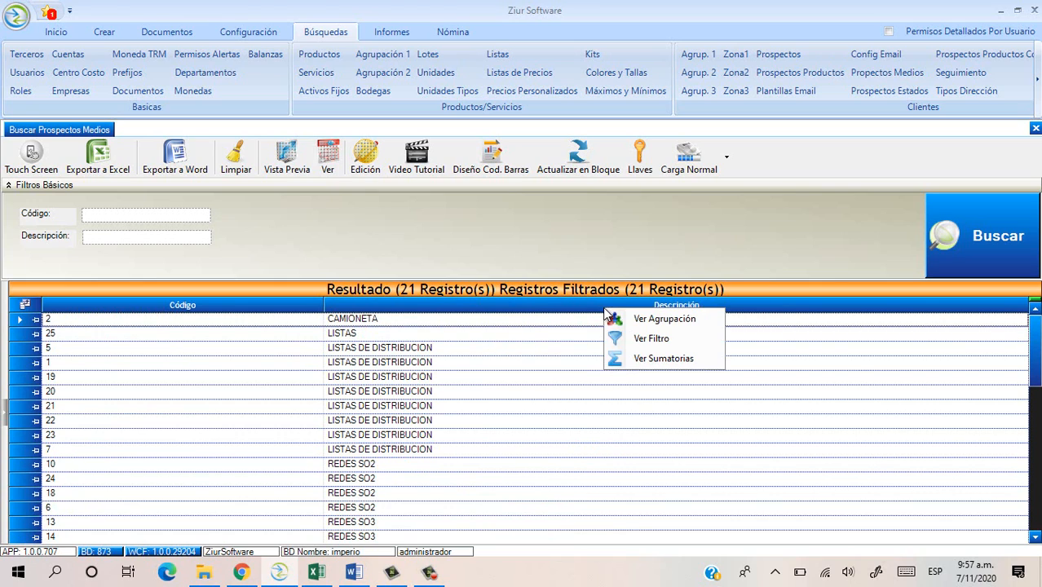
left_click(640, 359)
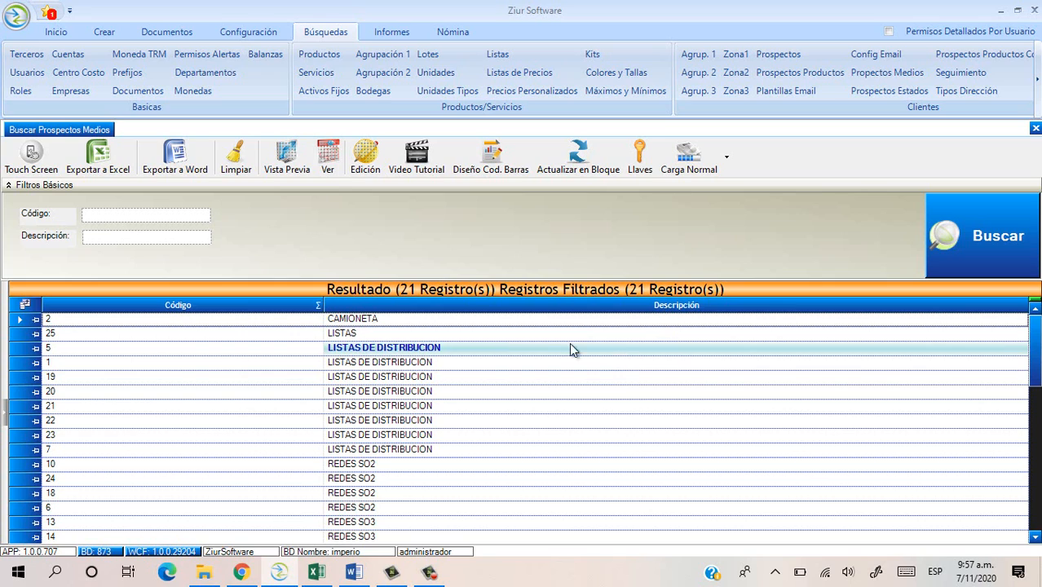
left_click(318, 307)
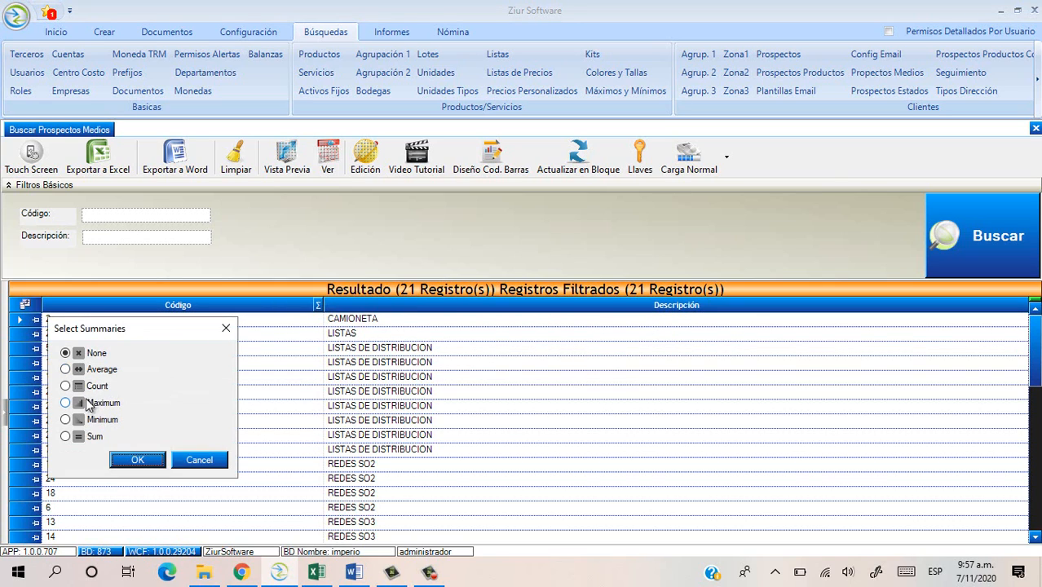
left_click(78, 404)
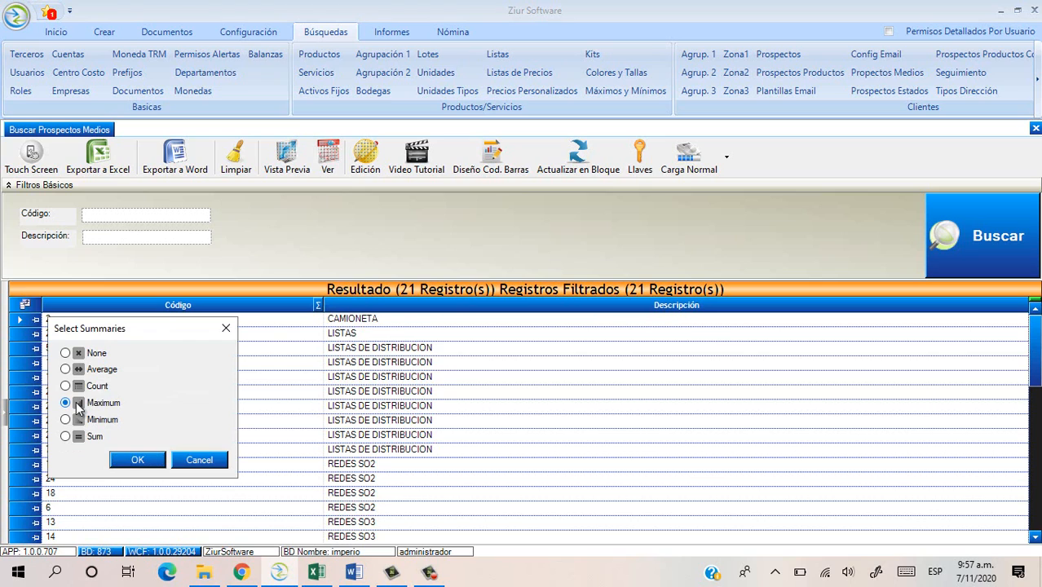
left_click(137, 459)
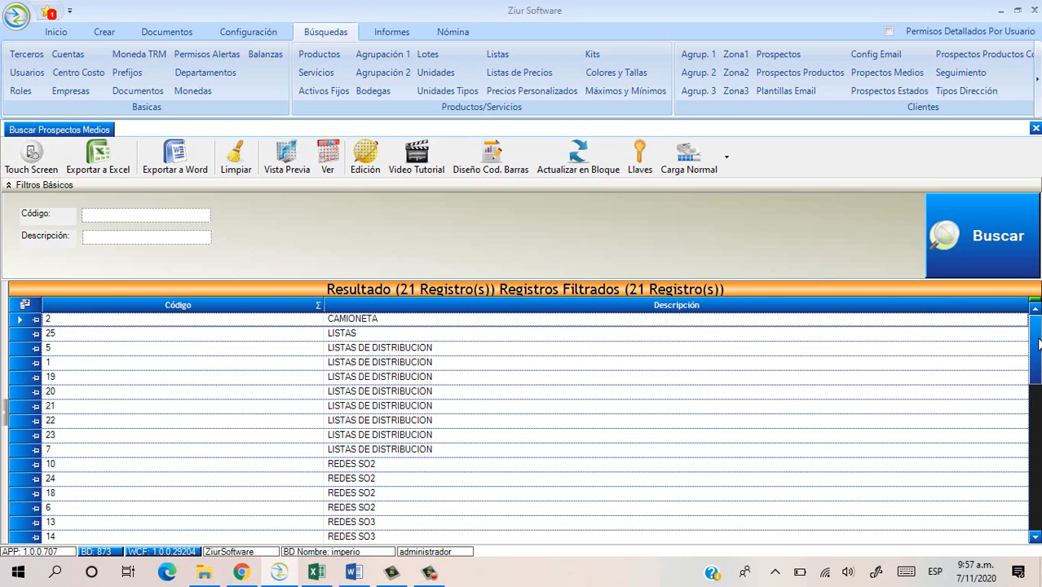
left_click_drag(1039, 345, 1038, 463)
left_click(213, 349)
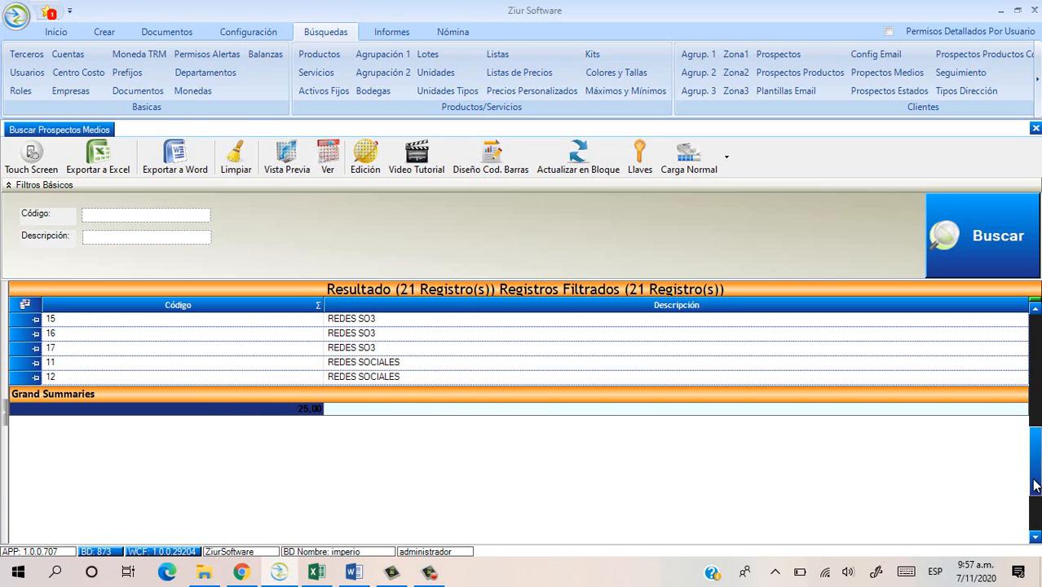
left_click_drag(1035, 486, 1034, 367)
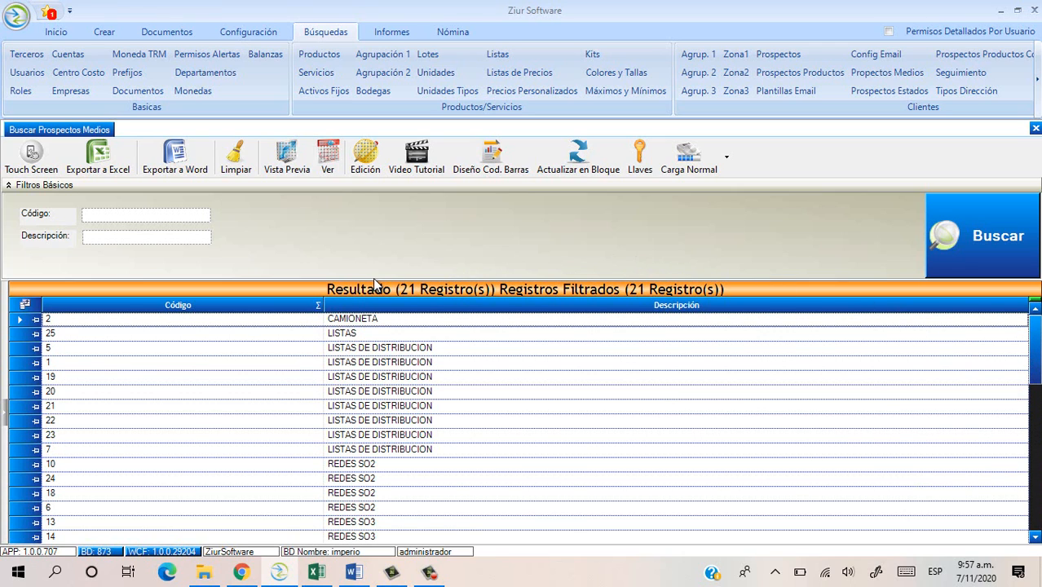
Step: Switch the prospect media search to the Touch Screen display
left_click(45, 171)
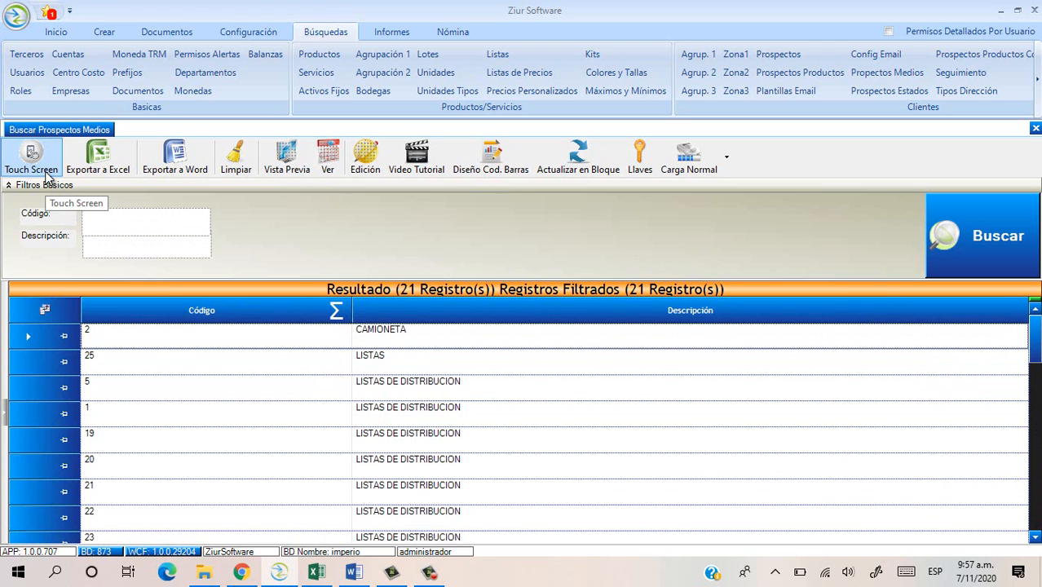
Step: Turn off the Touch Screen display of the prospect media search
left_click(47, 176)
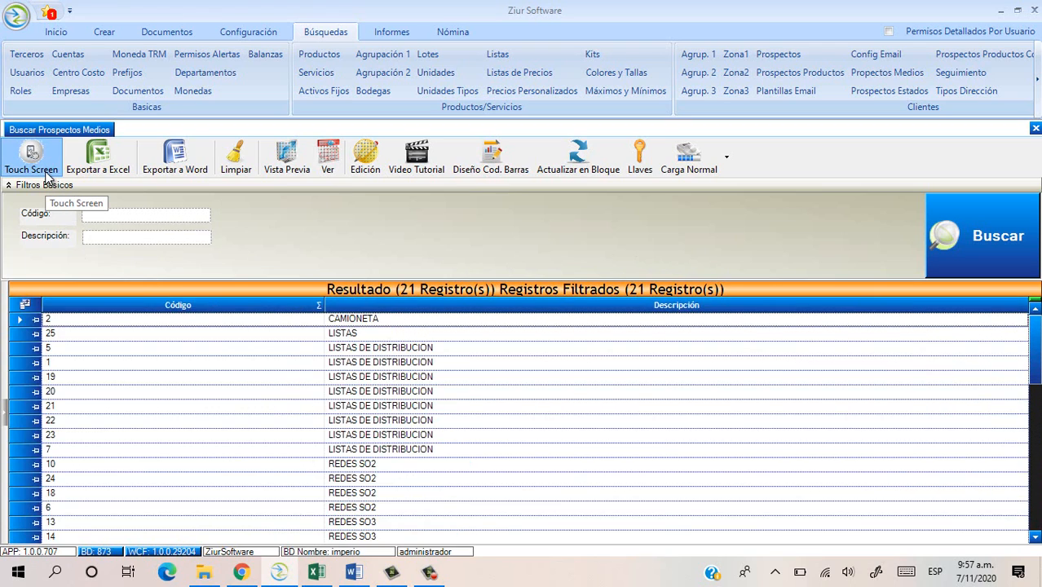
Step: Export the search results to Excel and to Word, returning to Ziur Software after each export
left_click(88, 168)
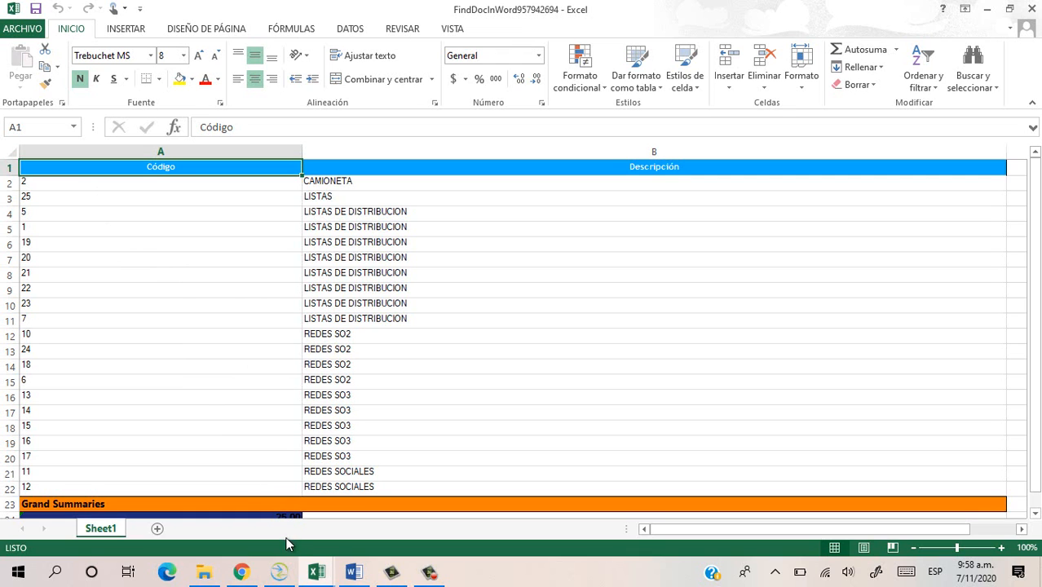
left_click(280, 571)
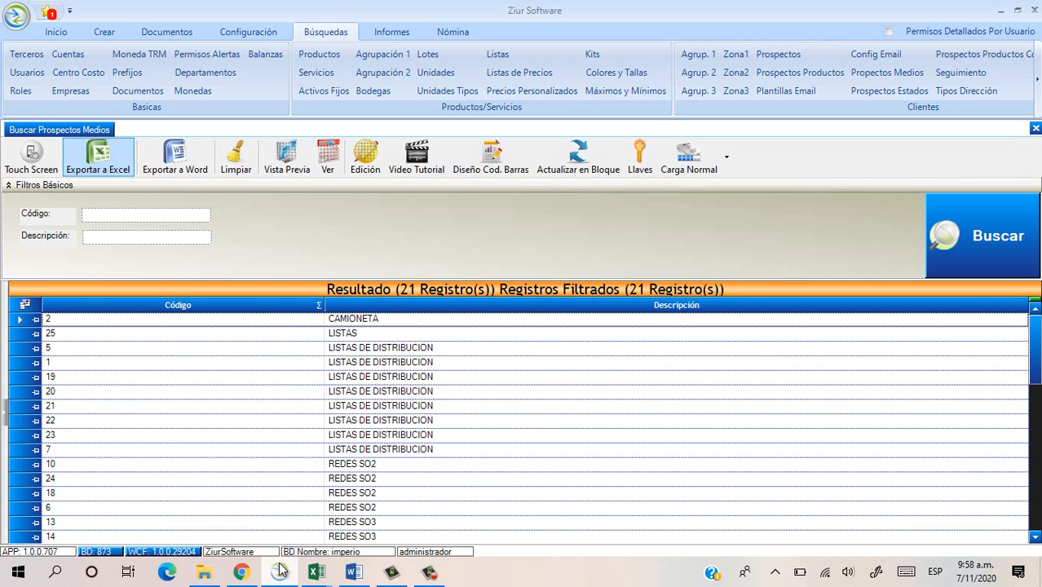
left_click(177, 163)
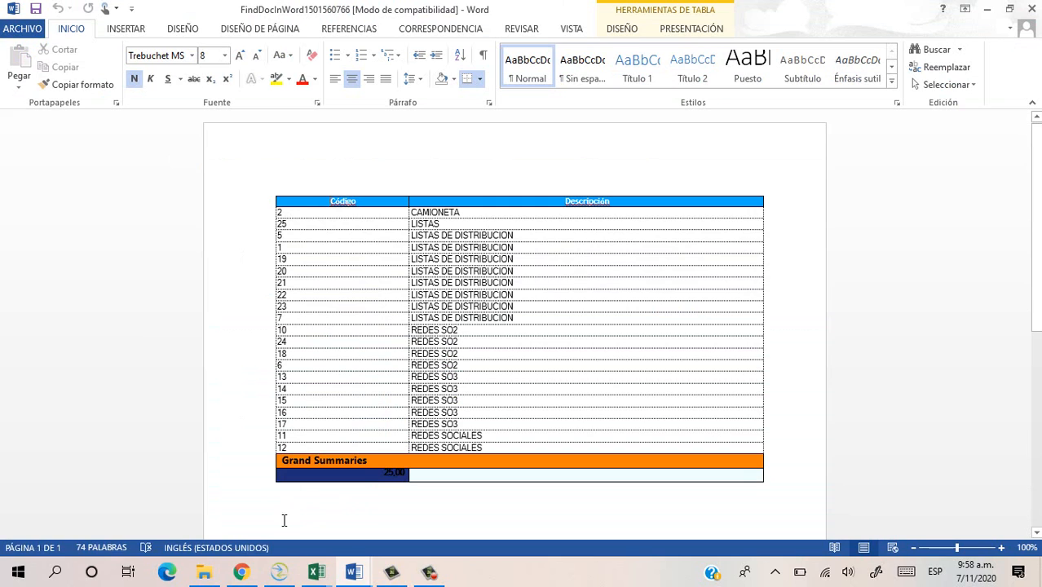
left_click(279, 571)
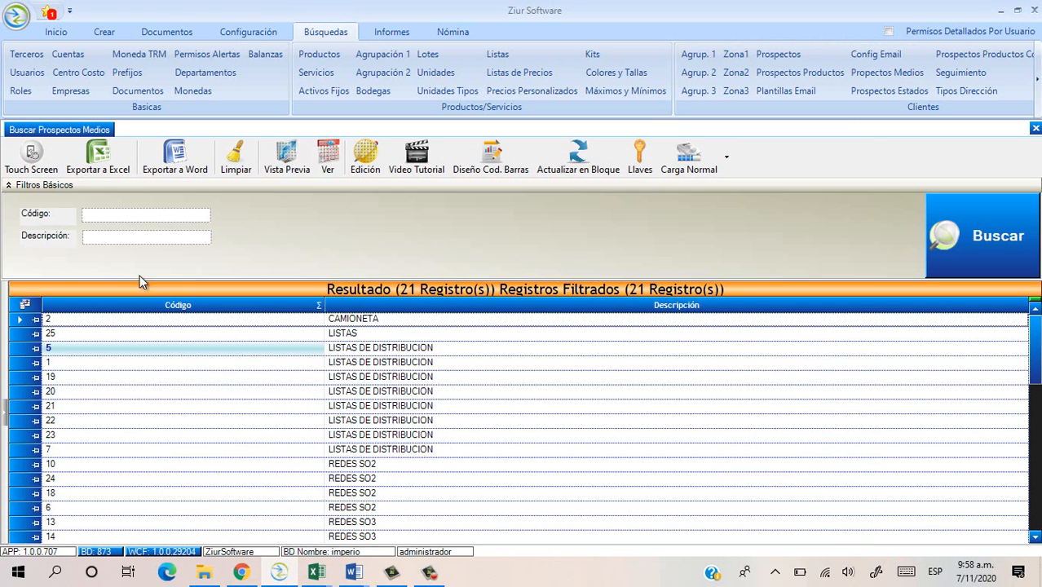
Step: Fill the basic filters with Código 1 and Descripción PUBLICIDAD, and clear both fields with Limpiar
left_click(148, 216)
type("1")
key("Tab")
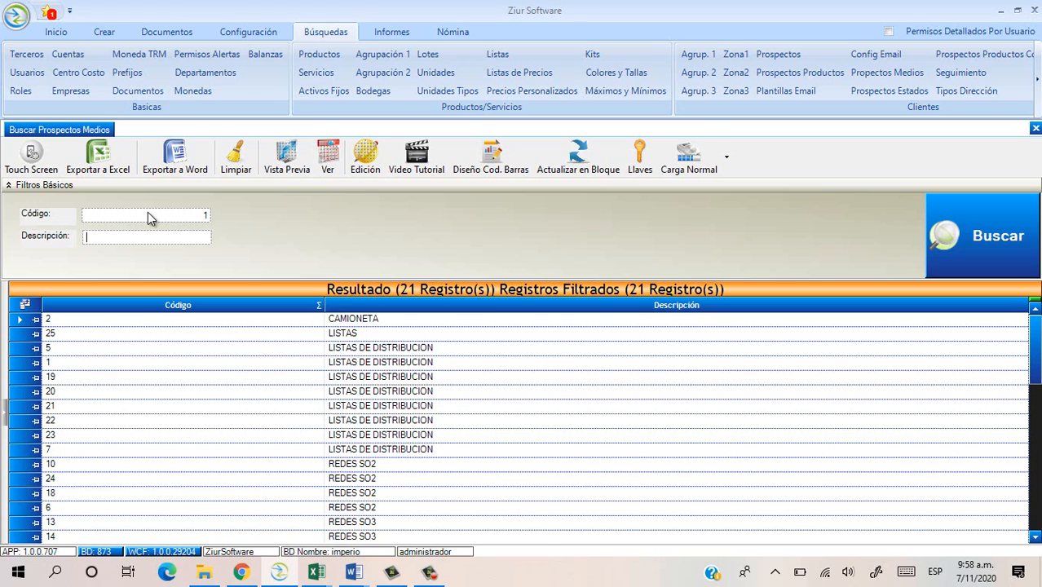
type("PUBLICIDAD")
left_click(239, 146)
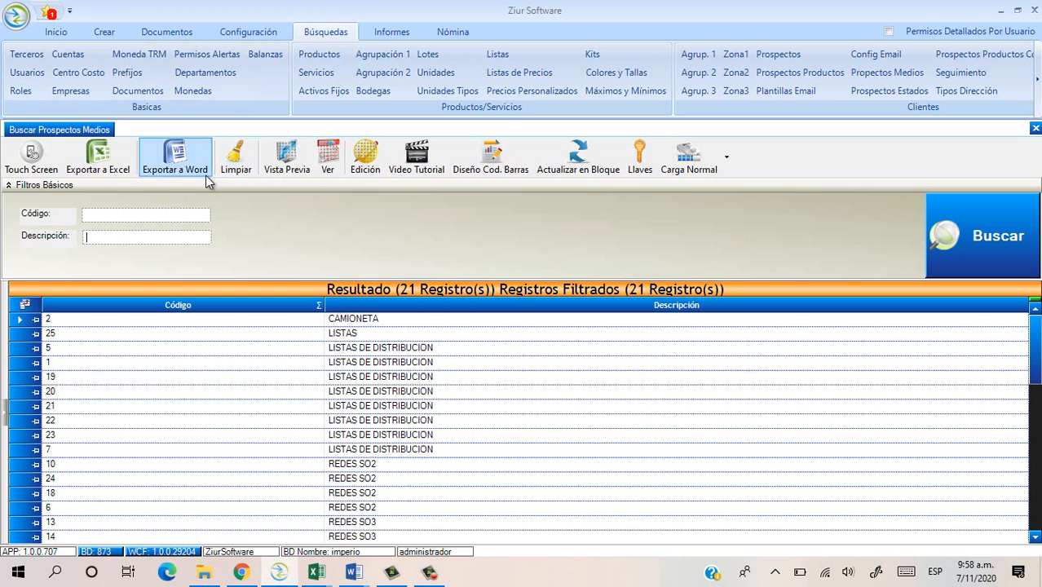
Step: View the search results in a maximized print preview and close it
left_click(278, 159)
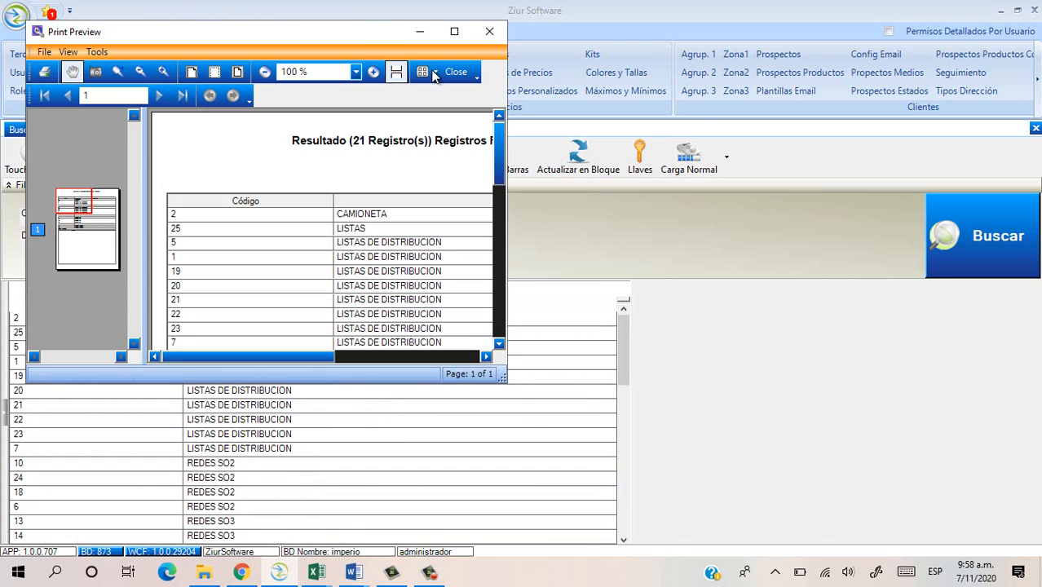
left_click(455, 33)
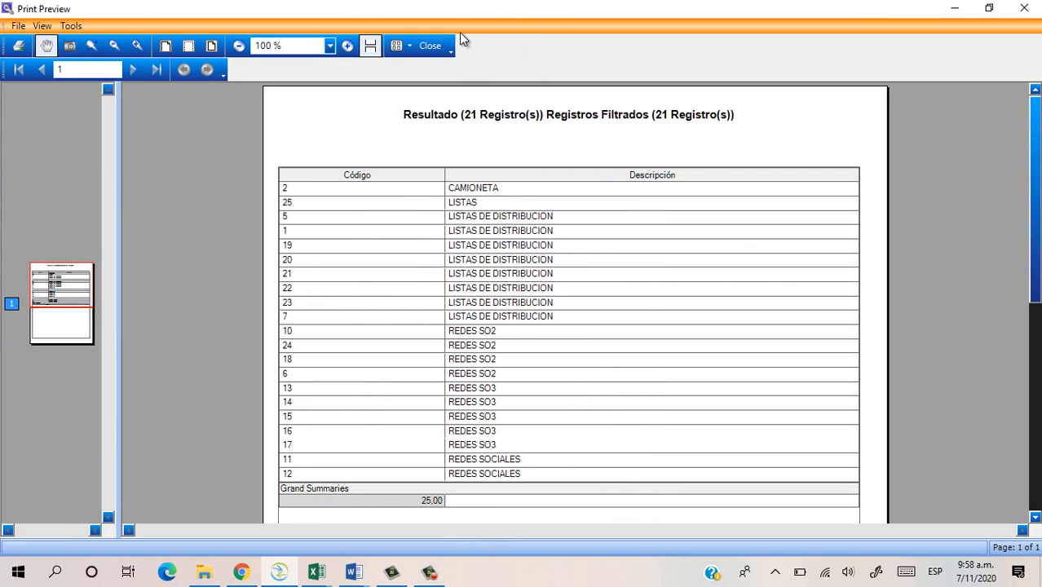
left_click(428, 43)
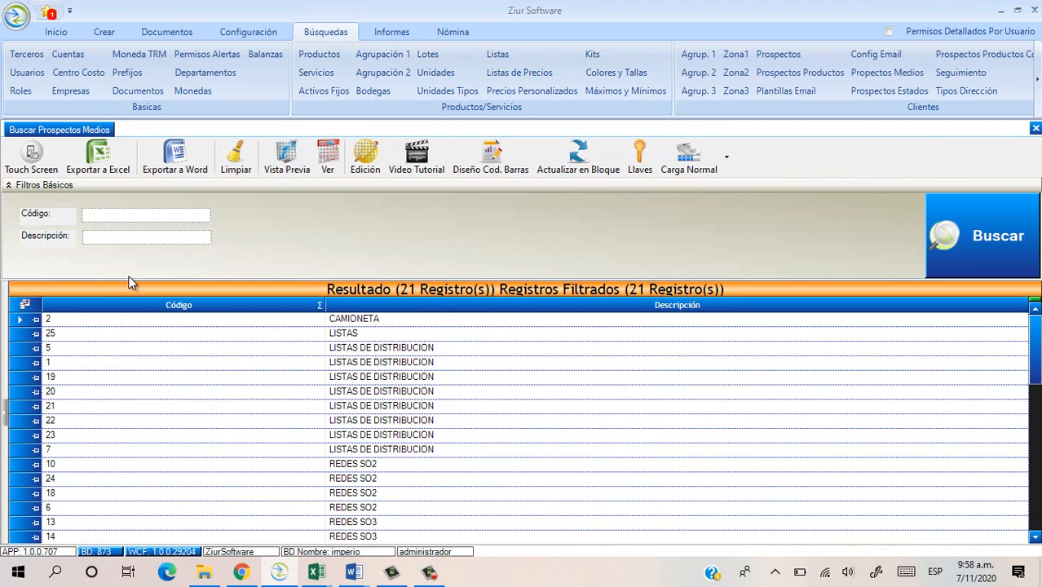
Step: Open the first nine results, from CAMIONETA down to Código 23, in the Prospectos Medios form and enable editing
left_click_drag(19, 320, 22, 434)
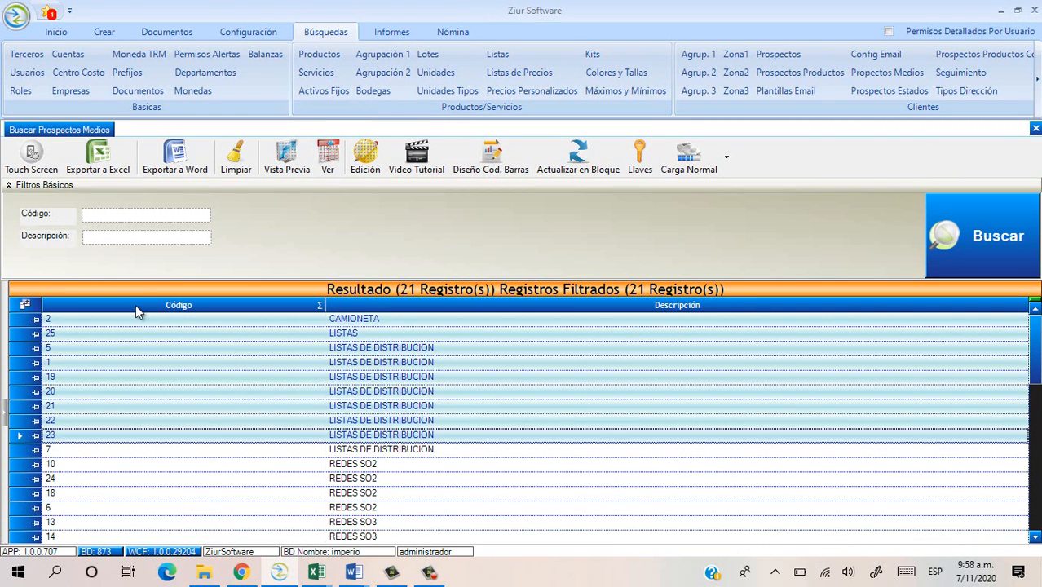
left_click(331, 157)
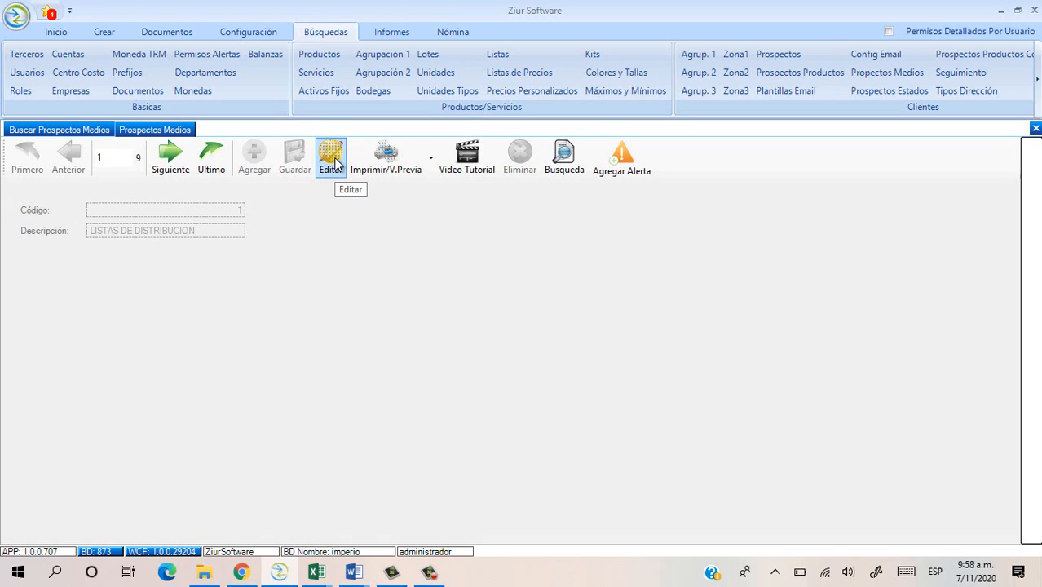
left_click(332, 160)
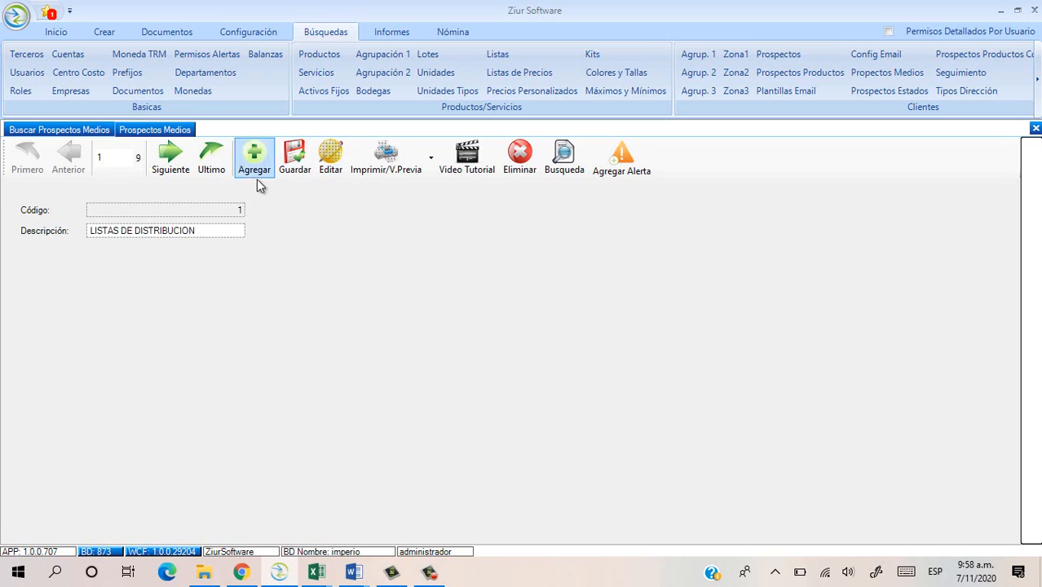
Step: Browse the opened prospect media records: next, previous, last and back to the first
left_click(178, 176)
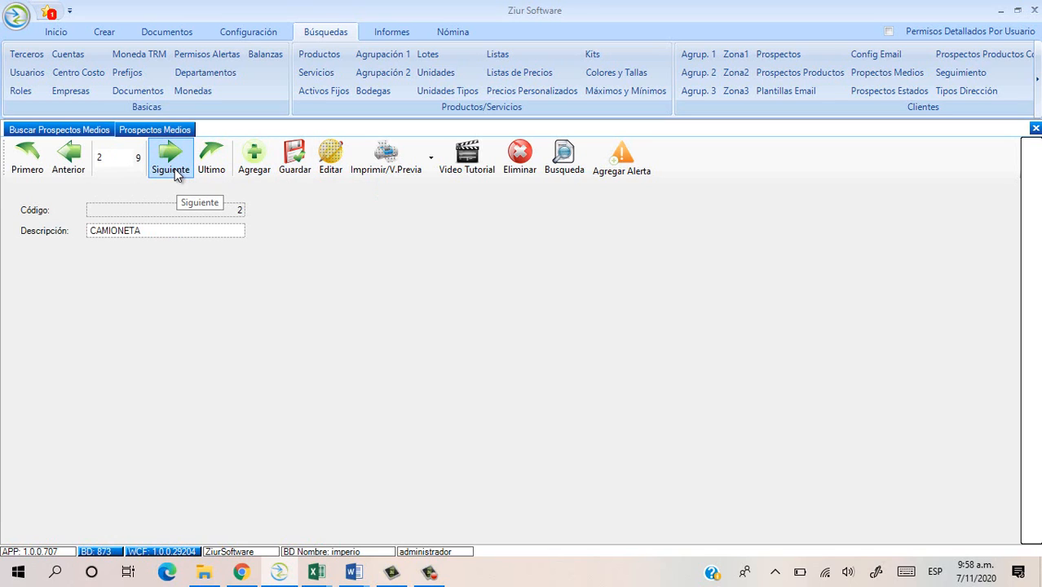
left_click(77, 167)
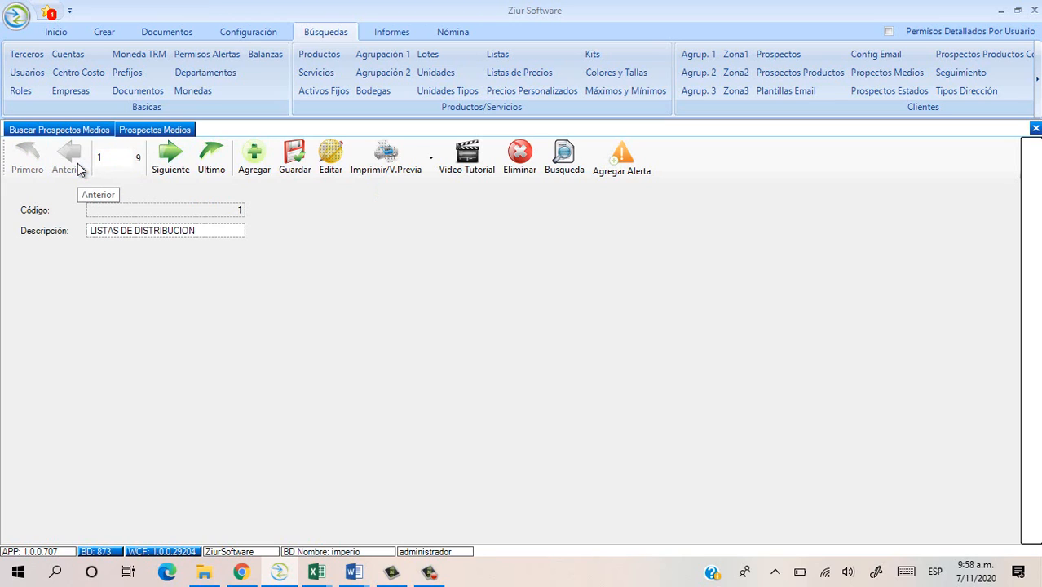
left_click(208, 171)
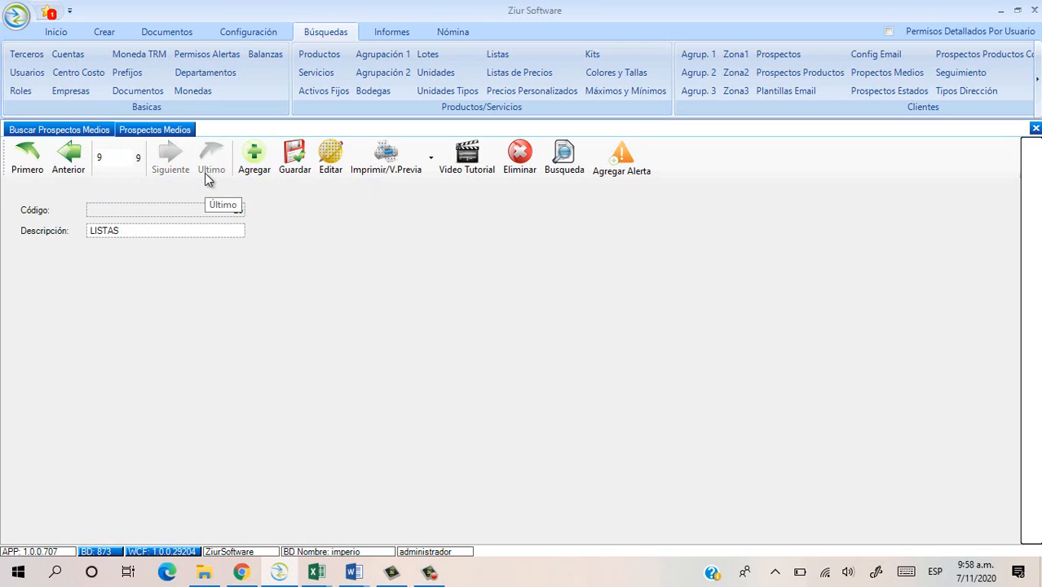
left_click(31, 165)
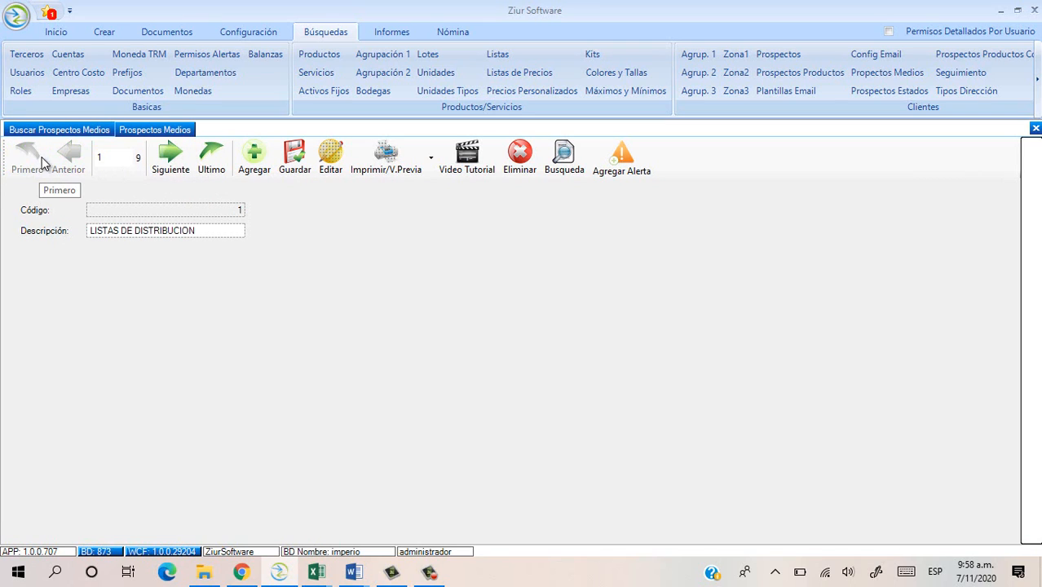
Step: Return to the Buscar Prospectos Medios search and enable the Edición option for its results
left_click(98, 129)
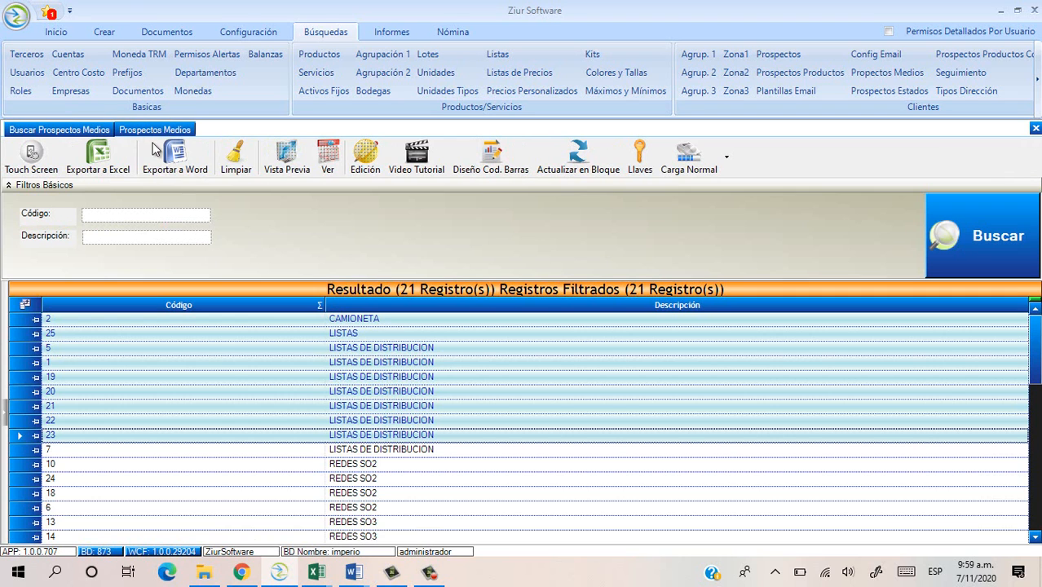
left_click(365, 171)
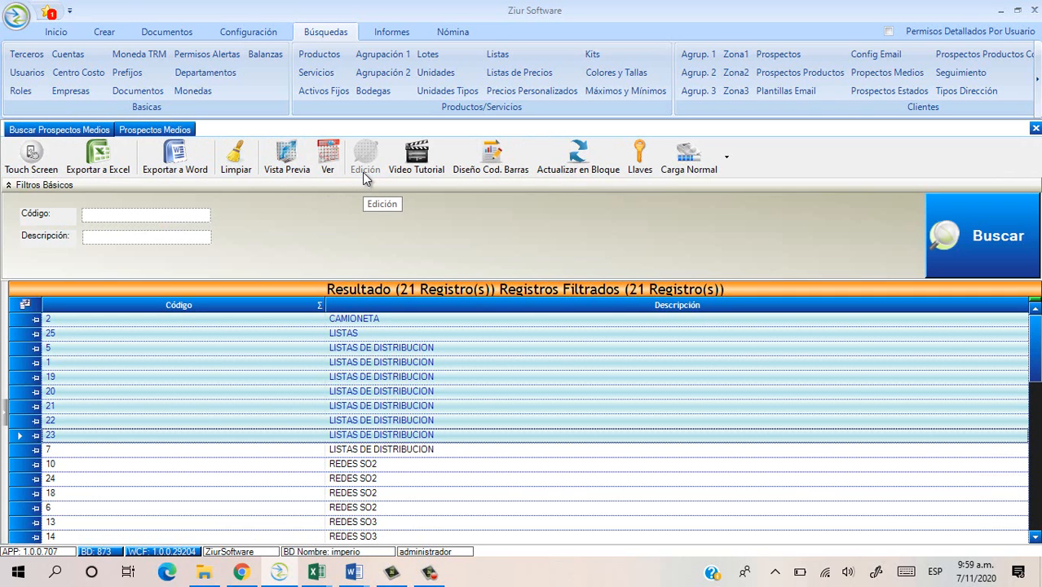
left_click(416, 169)
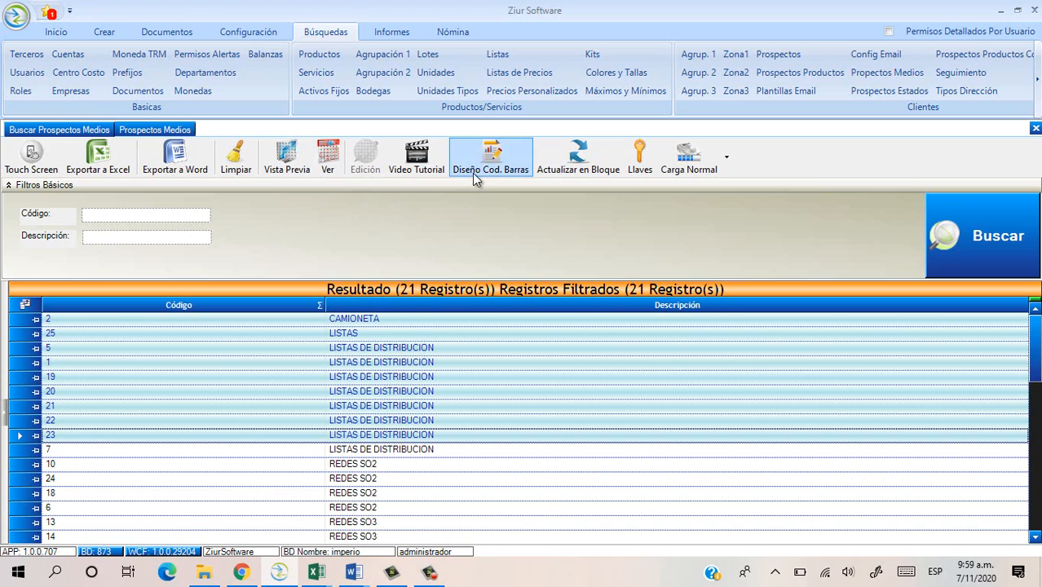
Step: Open the barcode label design for the selected results and load the template PLANTILLA EJEMPLO
left_click(482, 171)
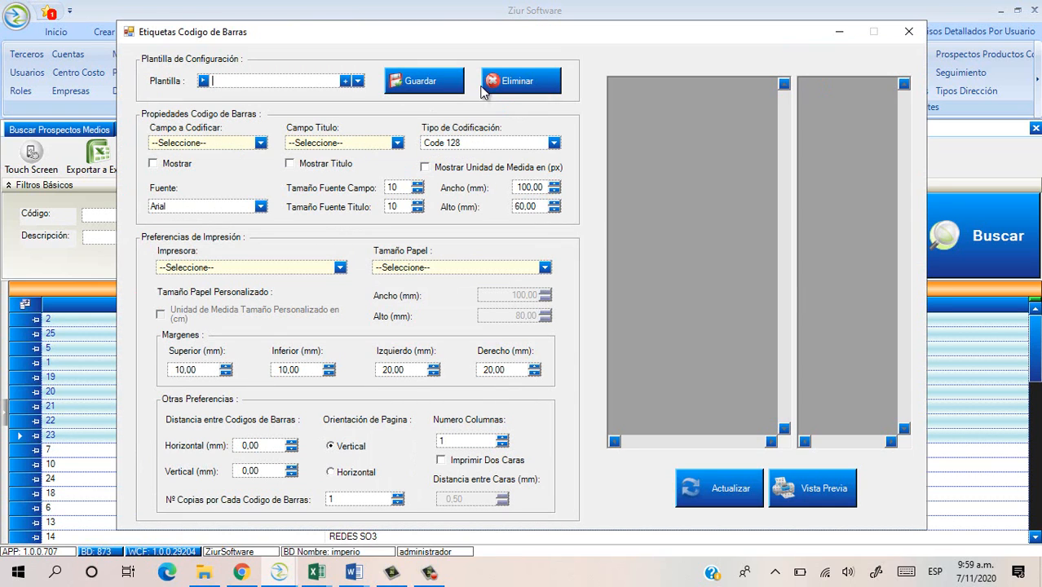
left_click(357, 82)
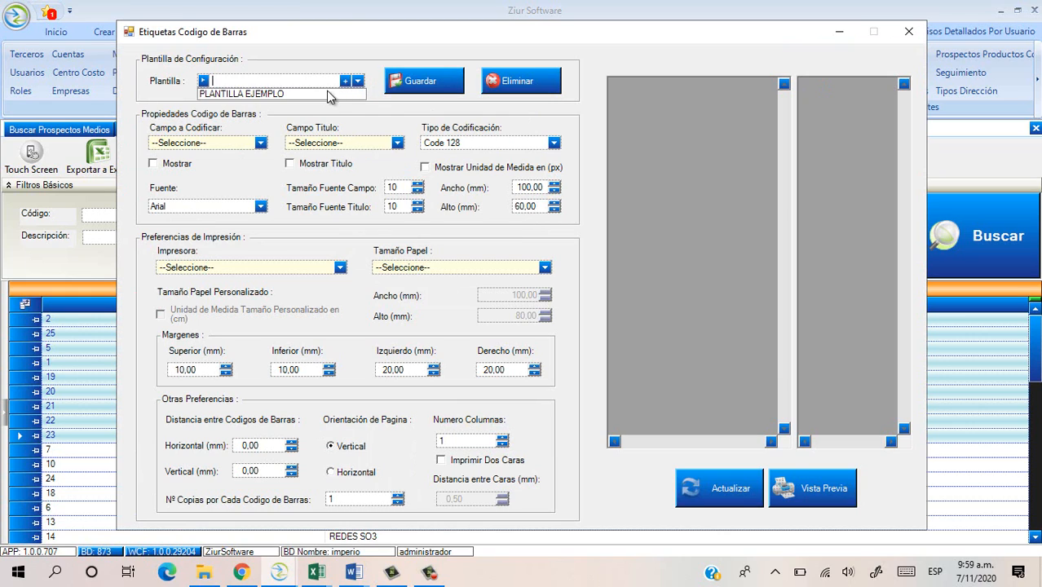
left_click(326, 94)
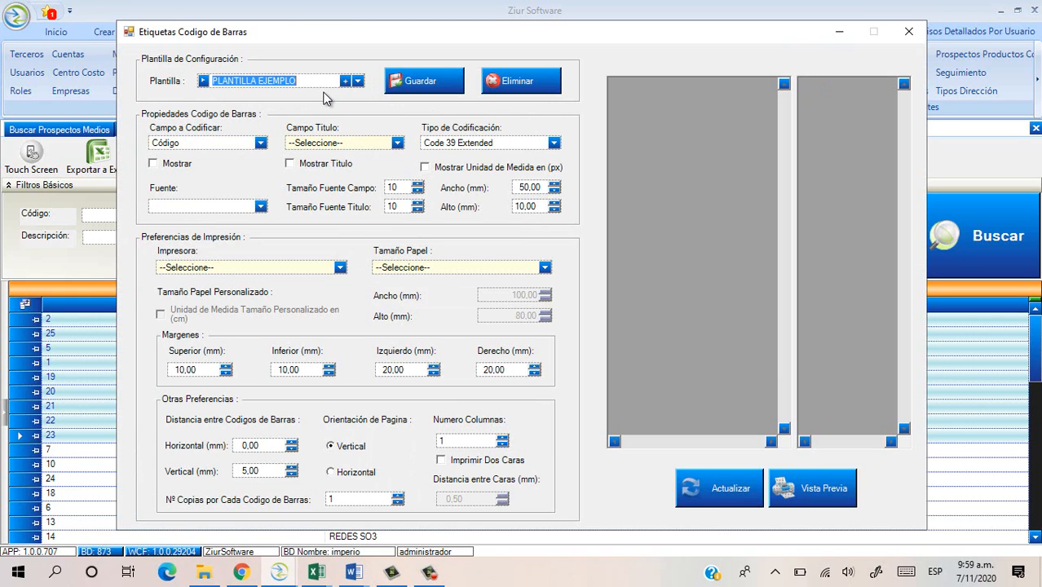
Step: Review the template's encoded field, coding type, barcode width and height, and vertical distance between barcodes
left_click(261, 144)
left_click(261, 145)
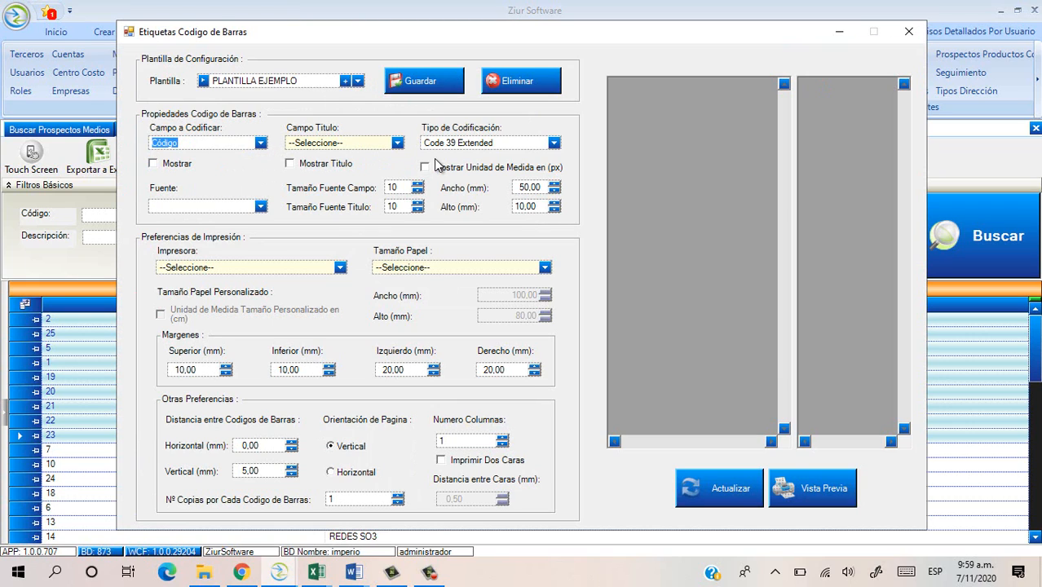
left_click(554, 144)
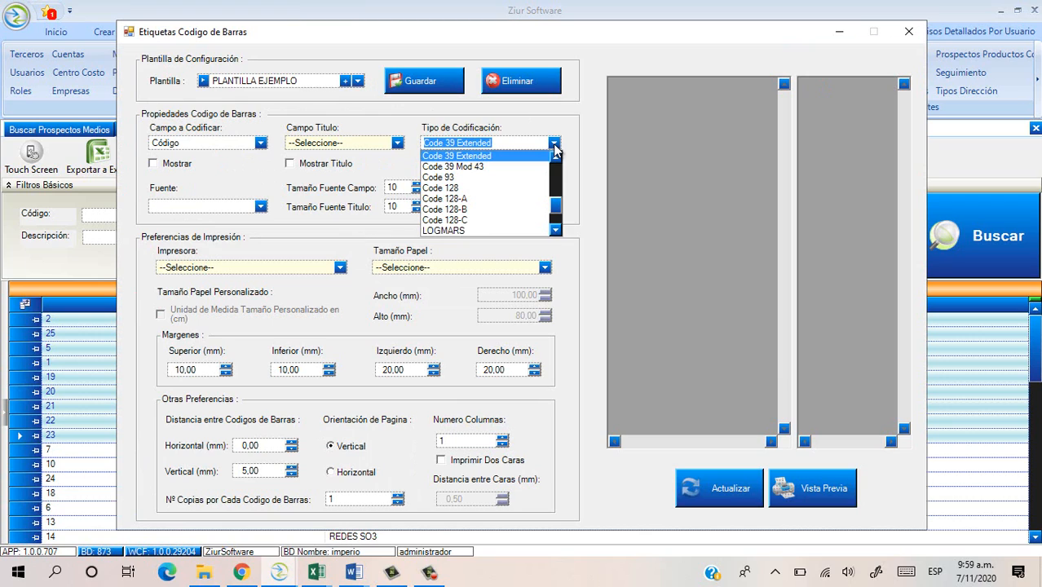
left_click(555, 146)
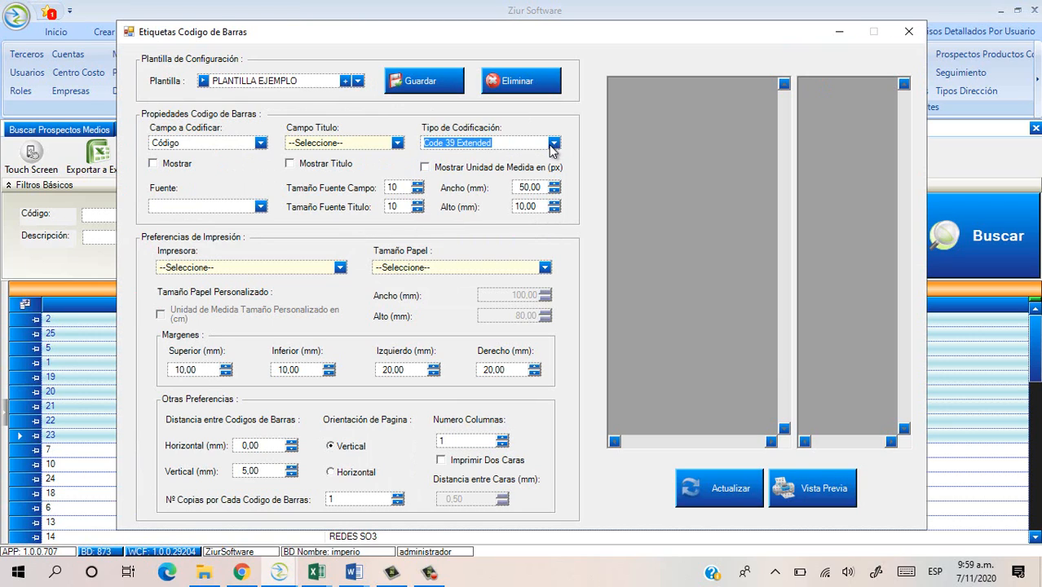
left_click(530, 189)
left_click(526, 208)
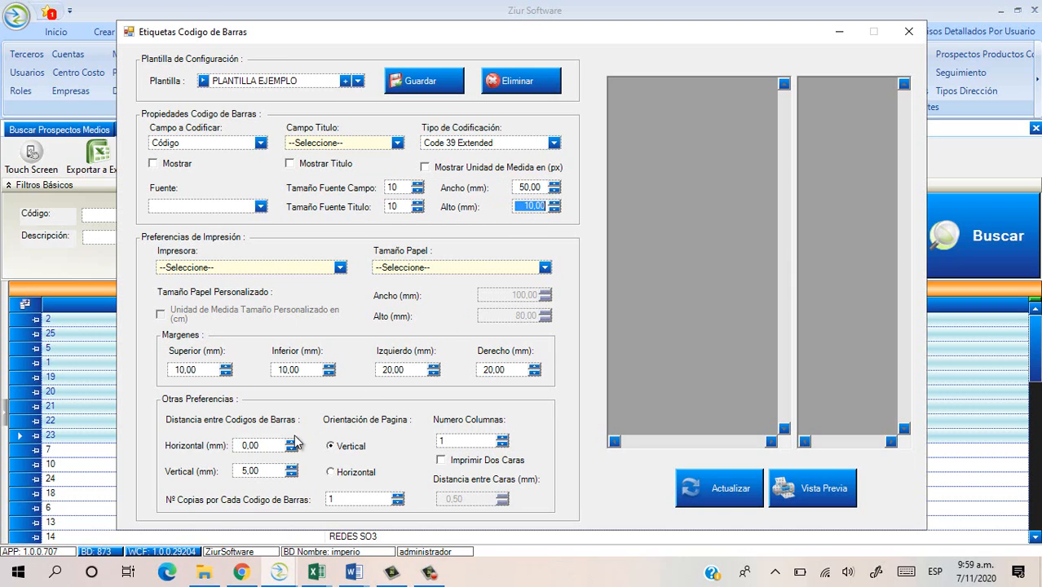
left_click(266, 471)
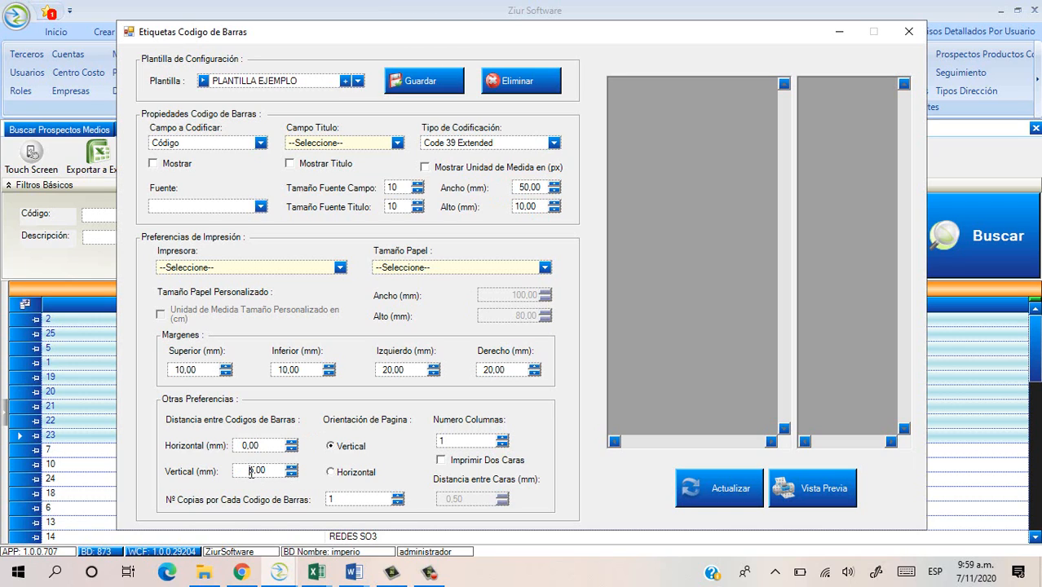
Step: Refresh the barcode label layout, view its print preview, and close the label design
left_click(715, 481)
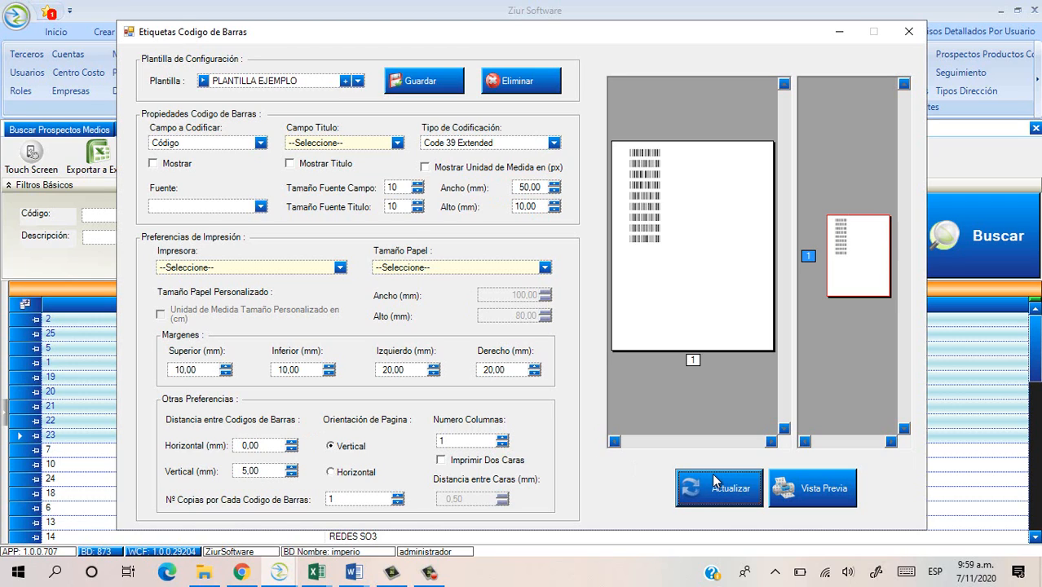
left_click(779, 493)
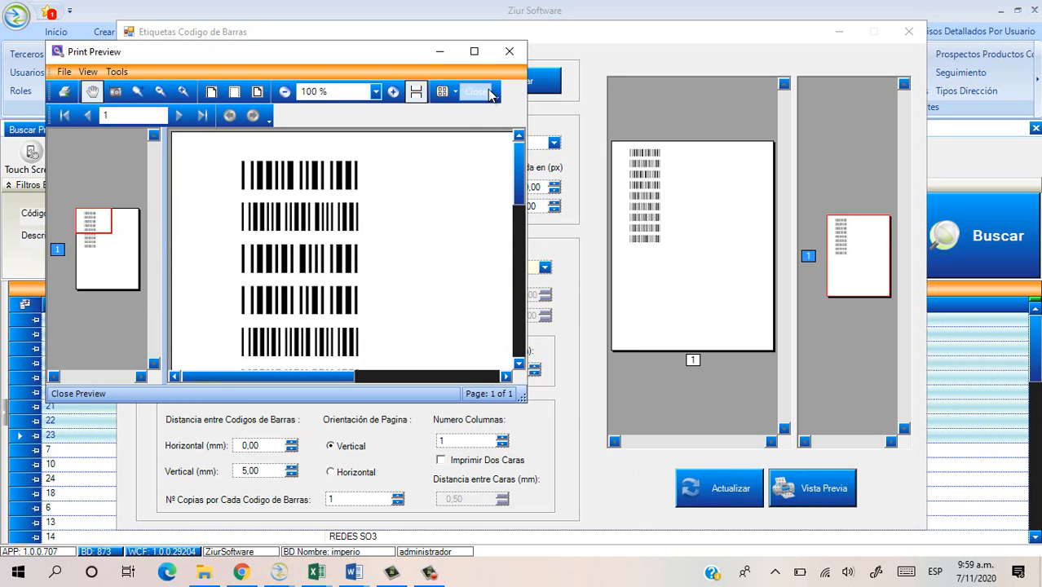
left_click(509, 50)
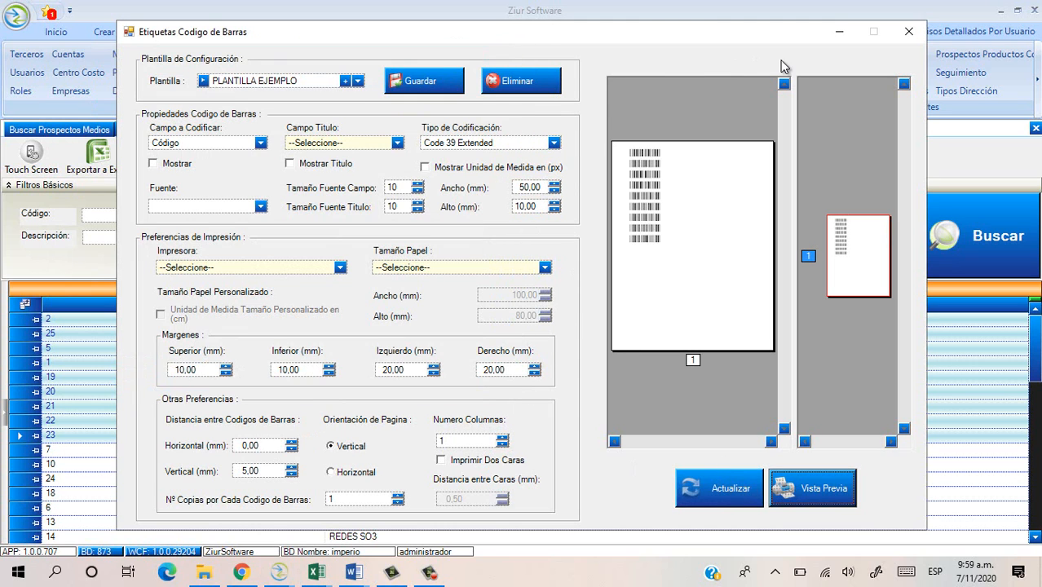
left_click(908, 31)
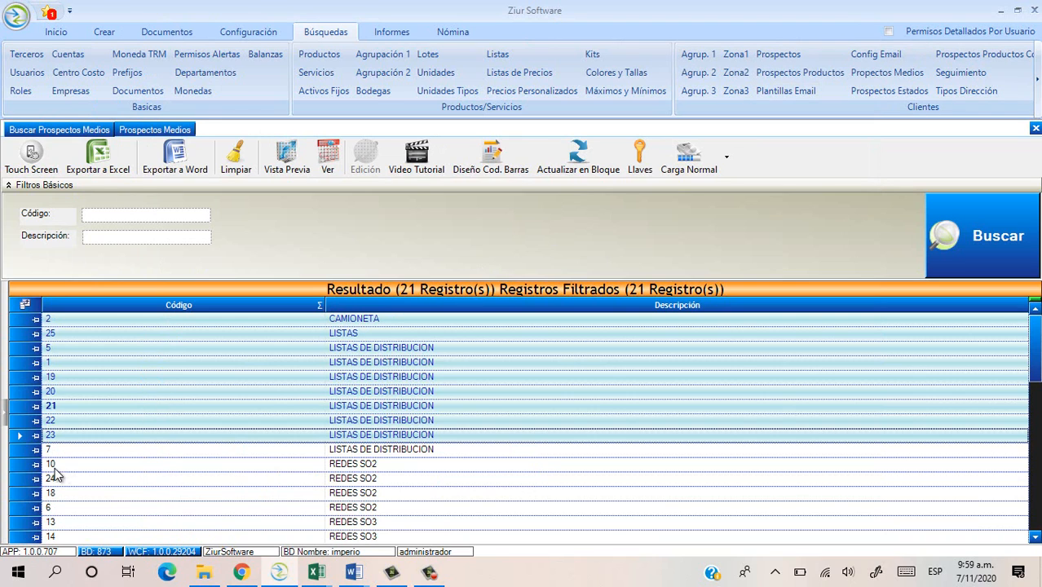
Step: Bulk-update the Descripción of the records with codes 10, 24, 18, 6 and 13 to LISTAS DE DISTRIBUCION
left_click_drag(20, 464, 21, 522)
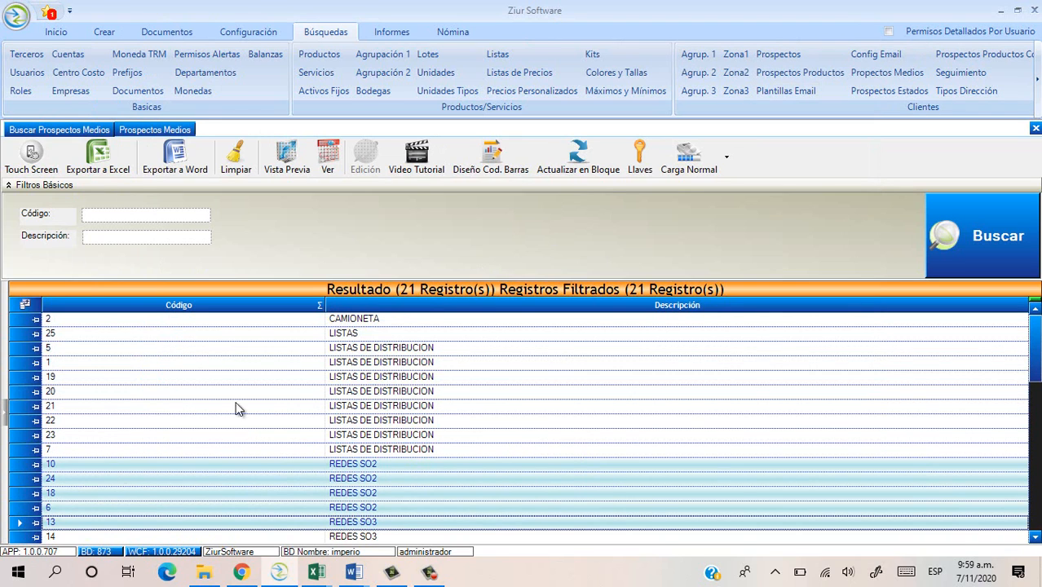
left_click(602, 167)
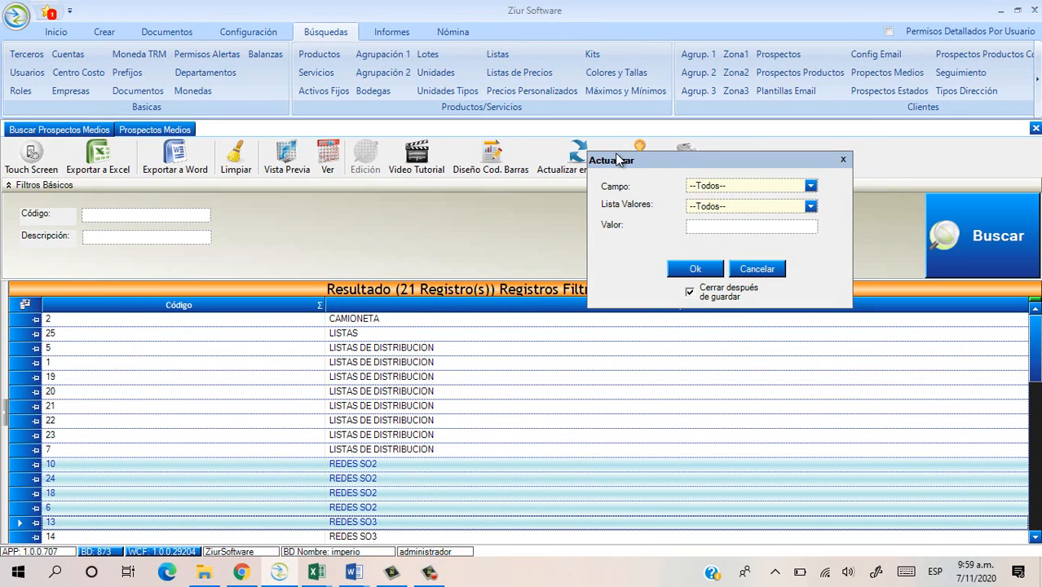
left_click(812, 186)
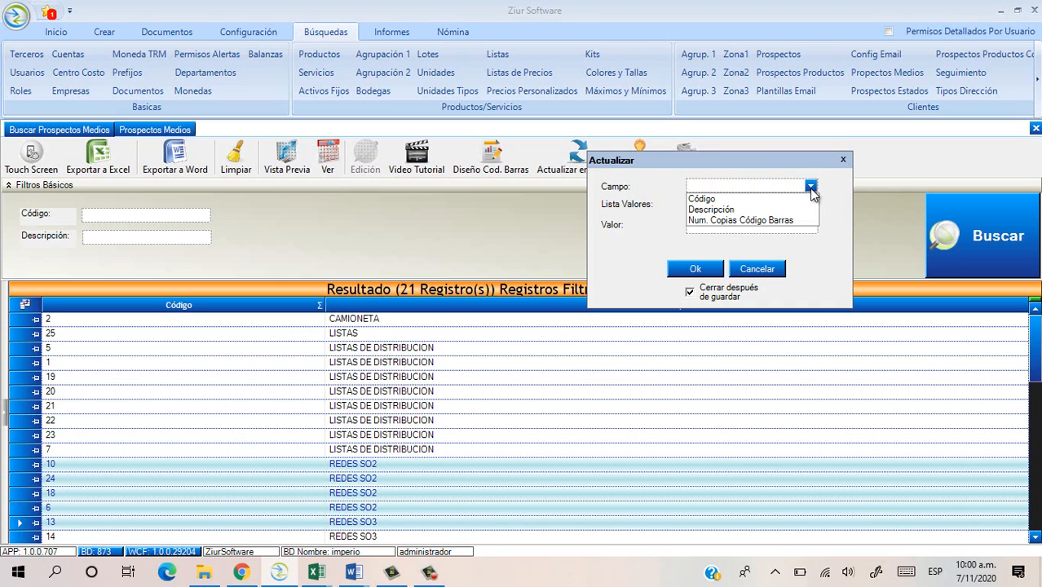
left_click(752, 210)
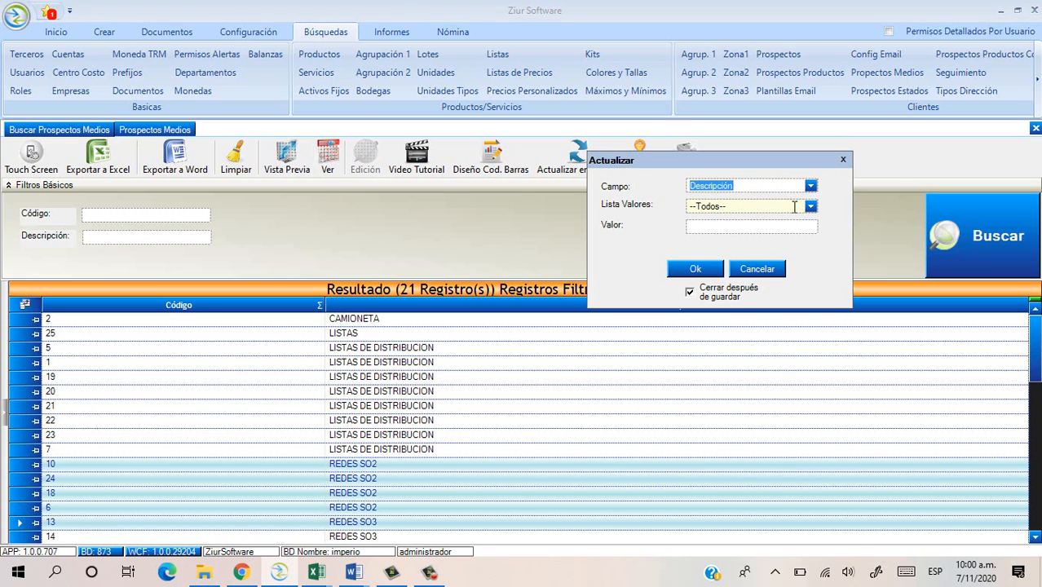
left_click(812, 210)
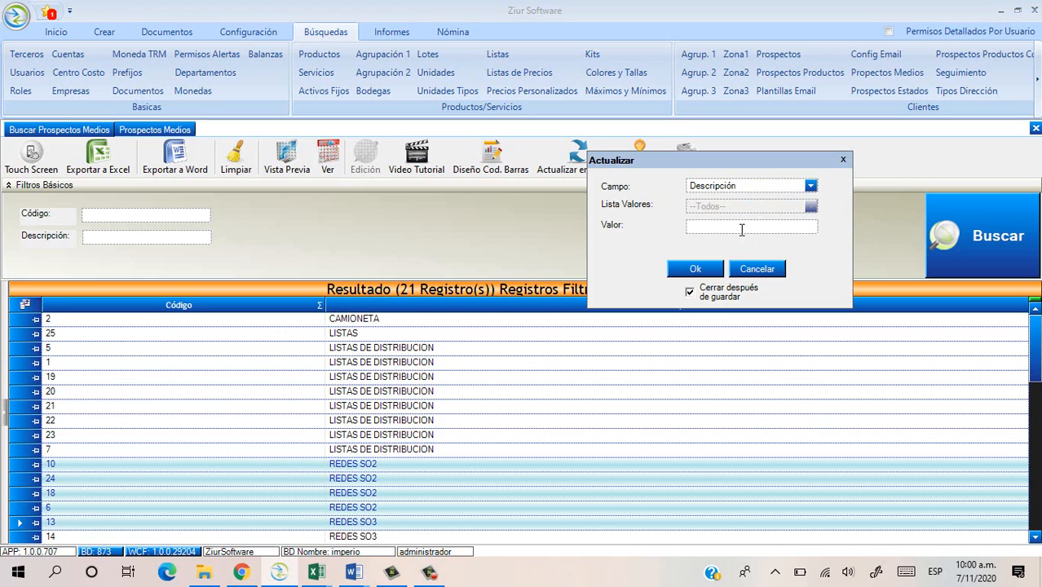
type("LISTAS DE DISTRIBUCION")
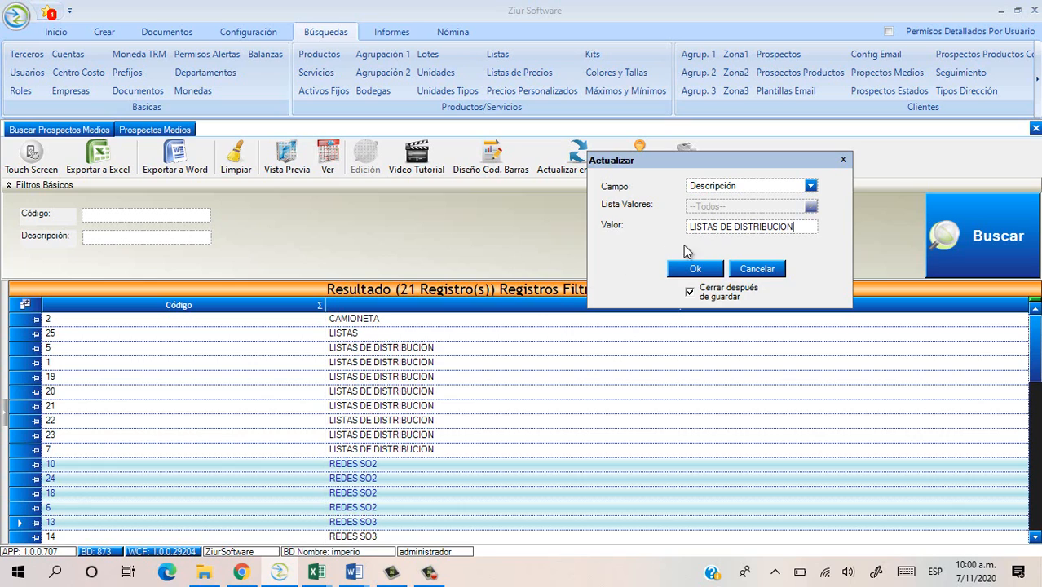
left_click(703, 270)
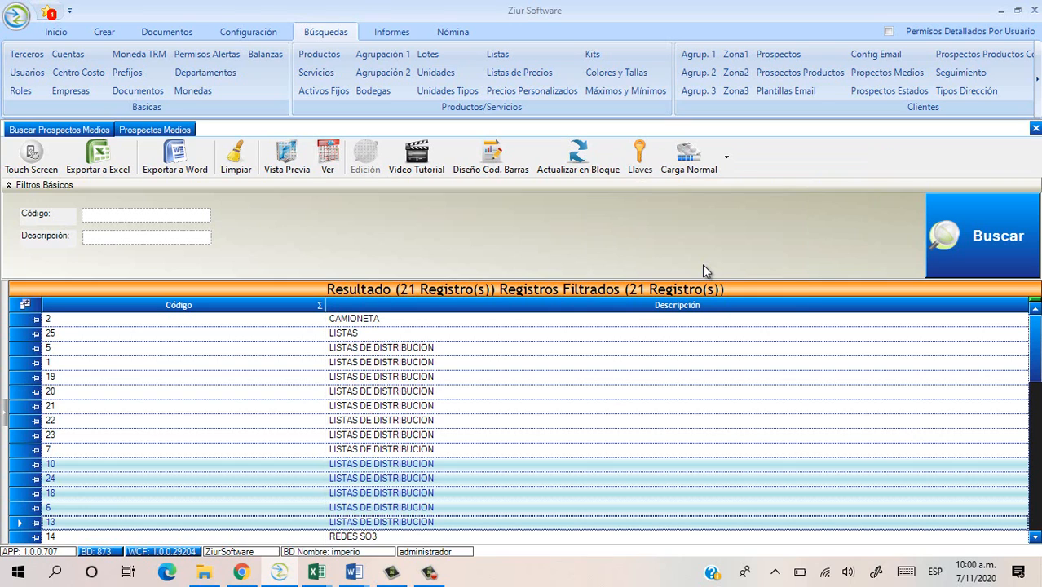
Step: Add an Advertencia key on the Descripción column in the Llaves settings and close them
left_click(641, 157)
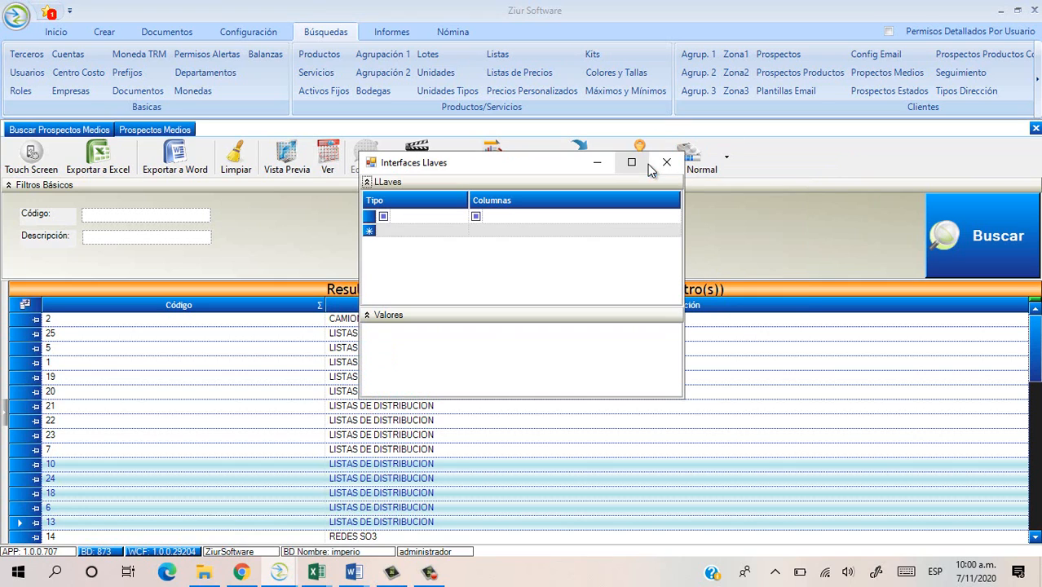
left_click(441, 232)
left_click(462, 232)
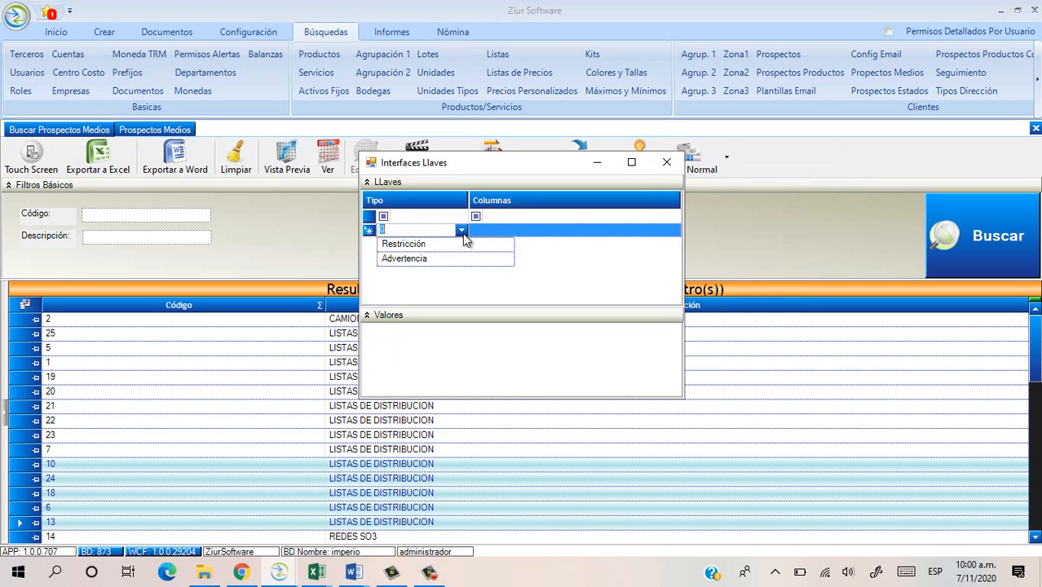
left_click(416, 259)
left_click(575, 236)
left_click(673, 232)
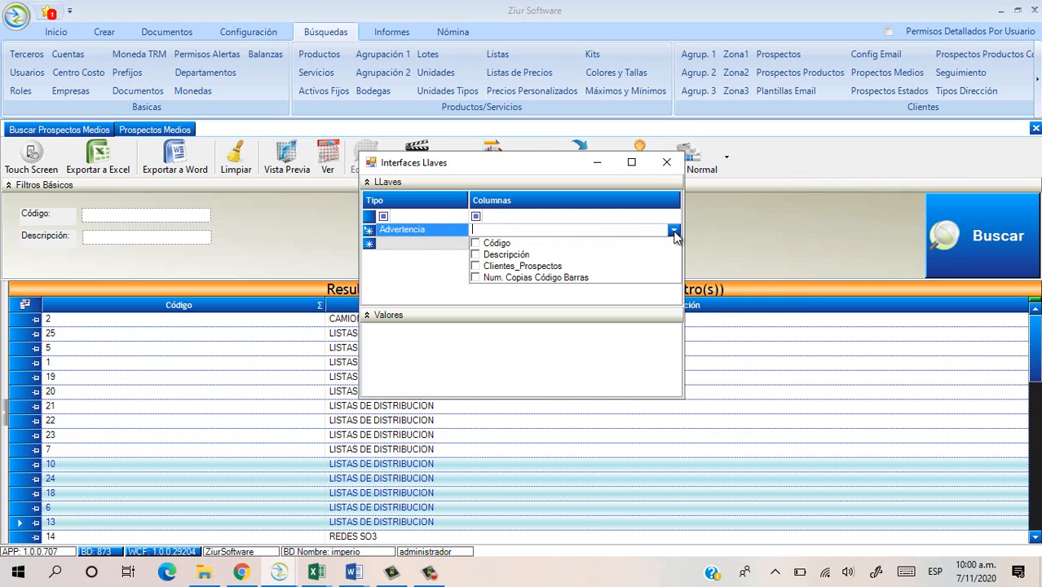
left_click(476, 254)
left_click(372, 242)
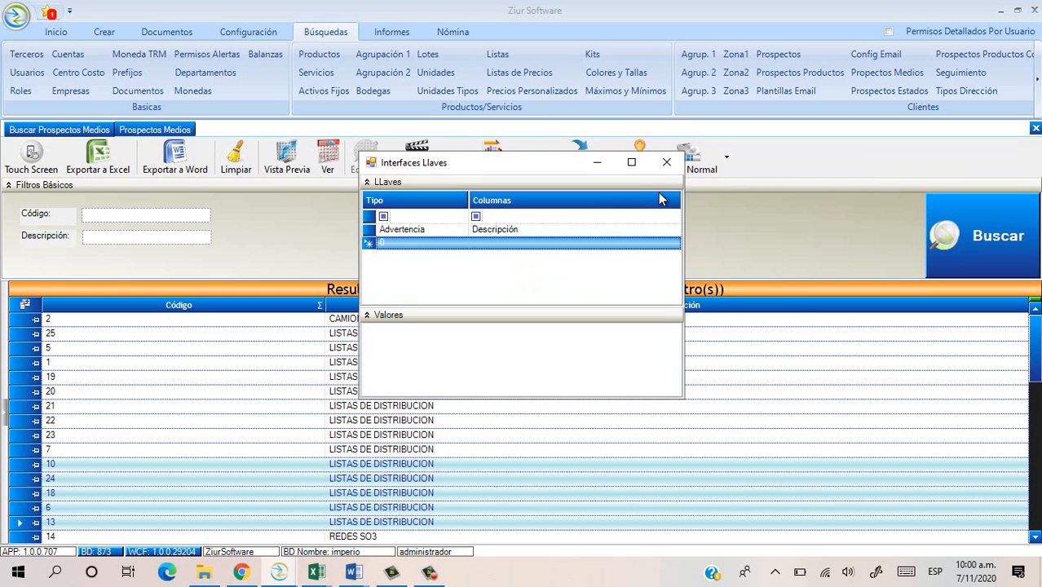
left_click(665, 162)
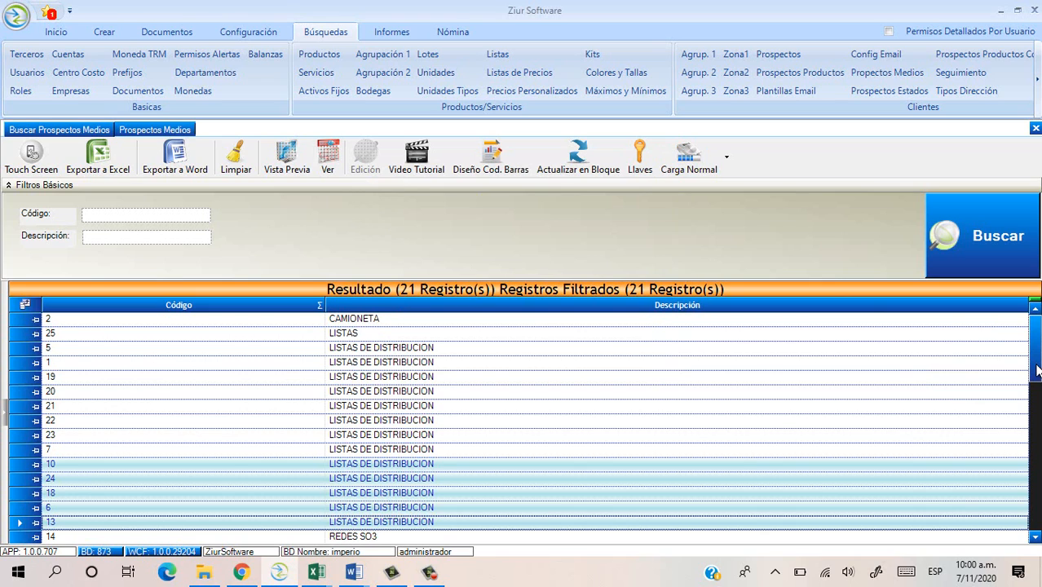
Step: Add a record with code 3 and description REDES SOCIALES at the end of the results, accepting the duplicate description
left_click_drag(1036, 371, 1036, 447)
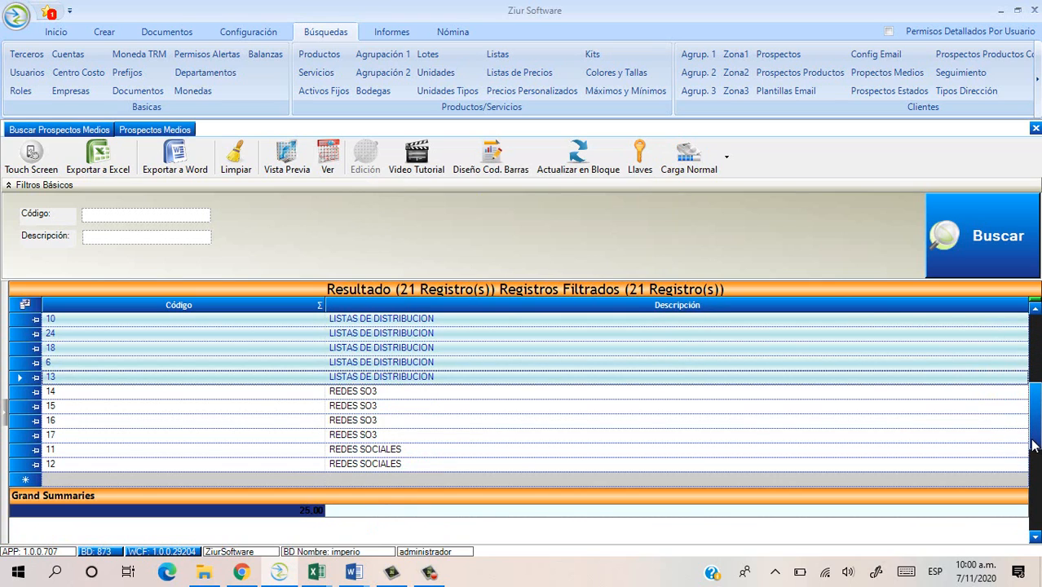
left_click(167, 477)
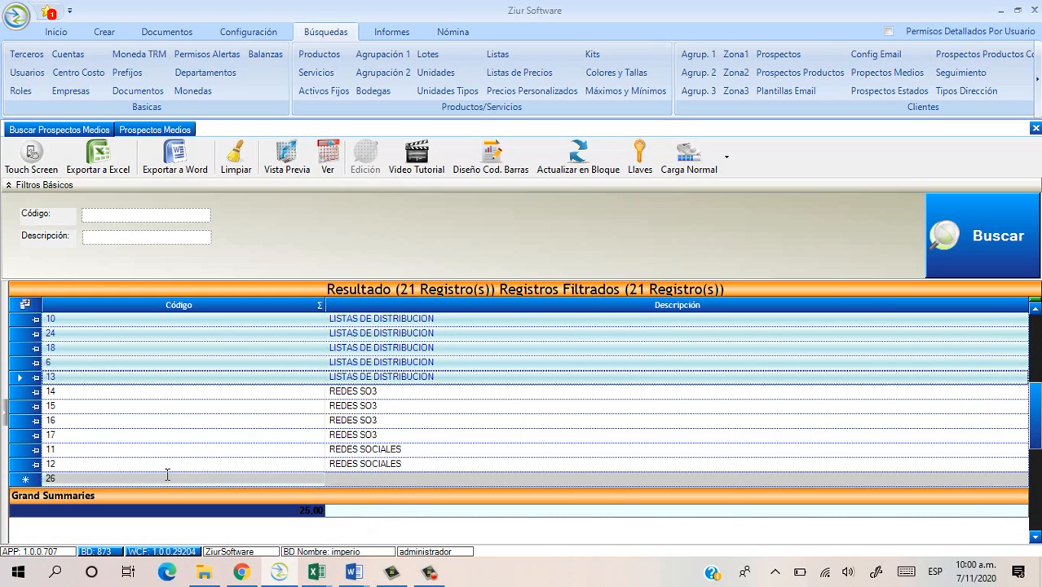
type("3")
key("Tab")
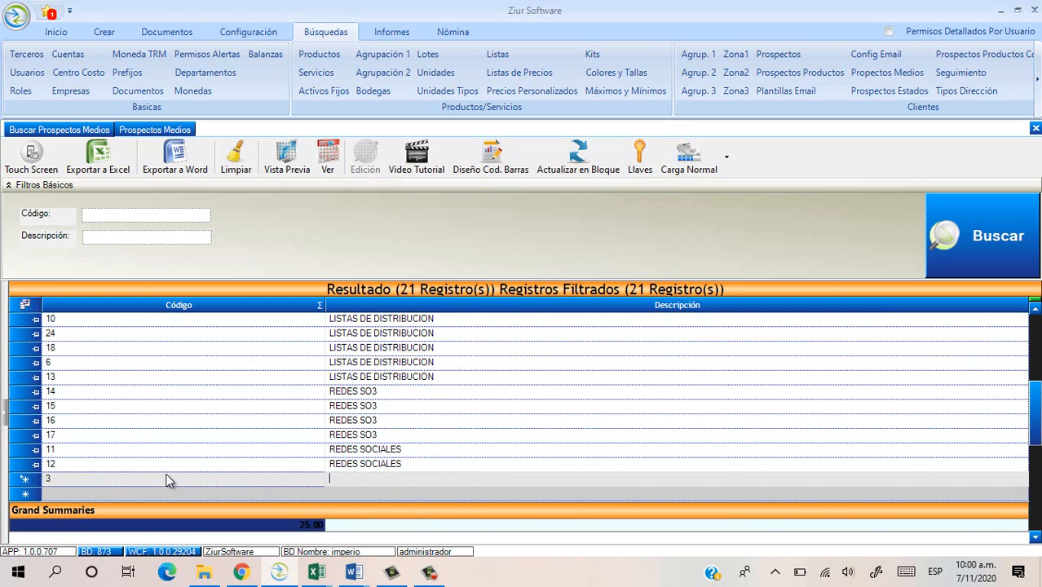
type("REDES SOCIALES")
left_click(28, 499)
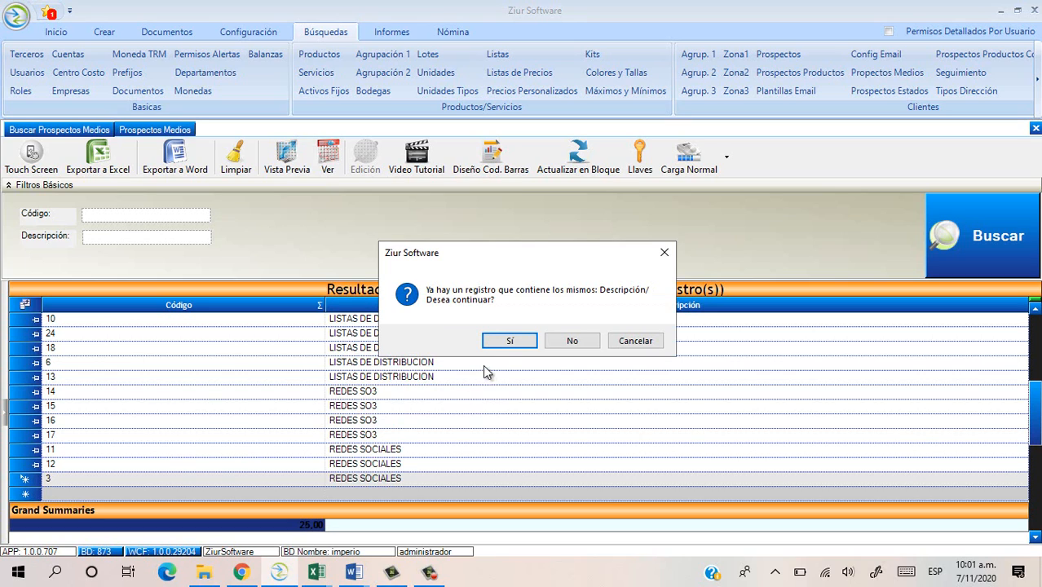
left_click(510, 340)
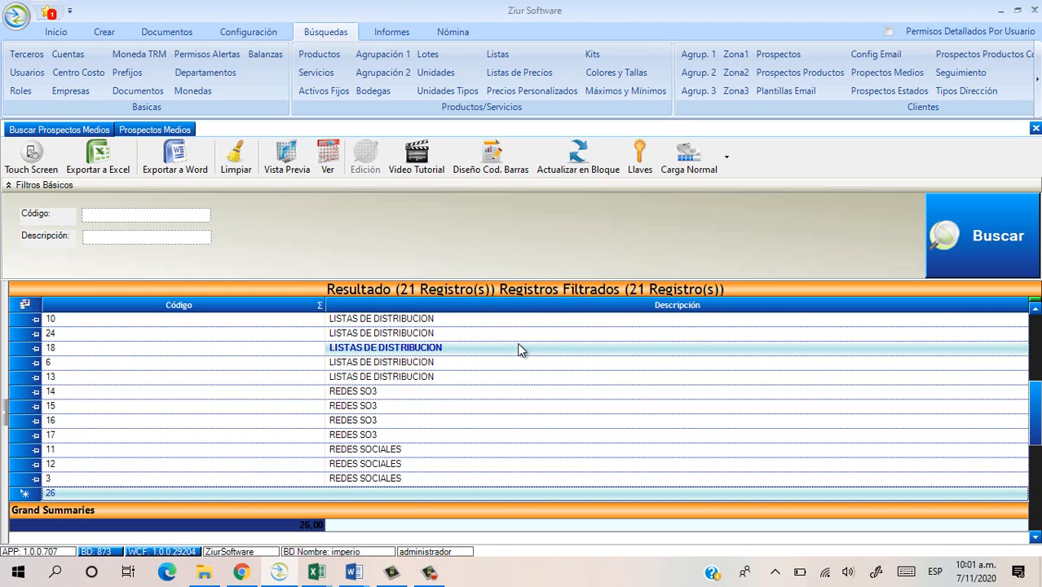
Step: View the available record load modes, Carga Alta and Carga Normal, without changing the mode
left_click(722, 170)
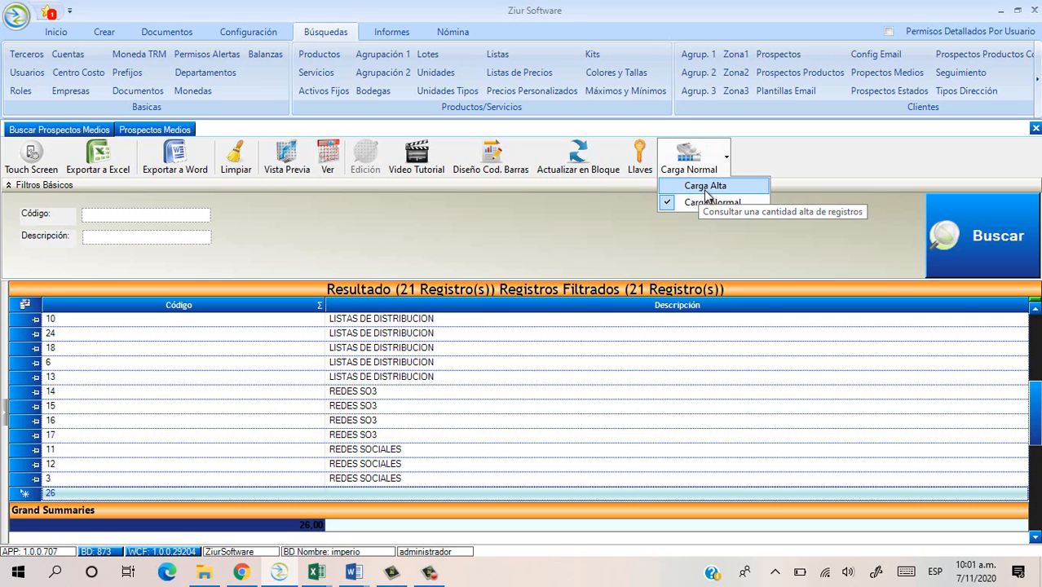
left_click(106, 492)
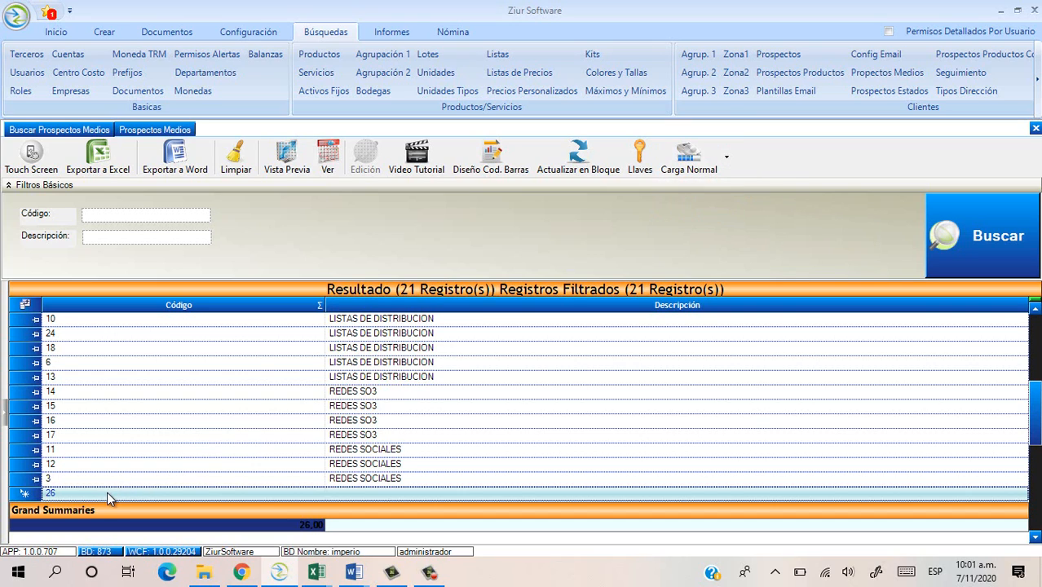
Step: Add a record with code 4 and description PROPAGANDA in the new row of the results
left_click(107, 491)
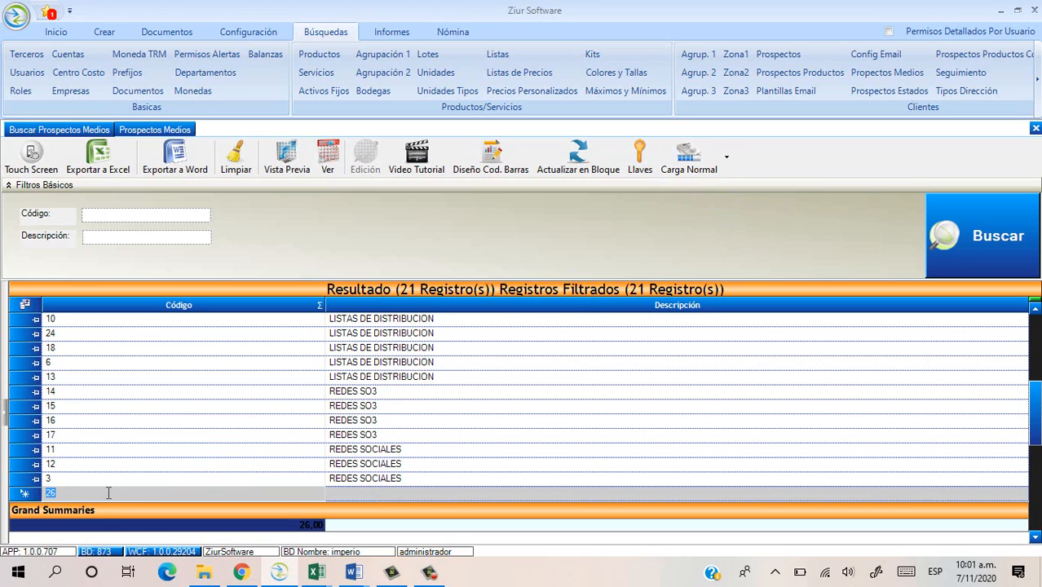
type("4")
key("Tab")
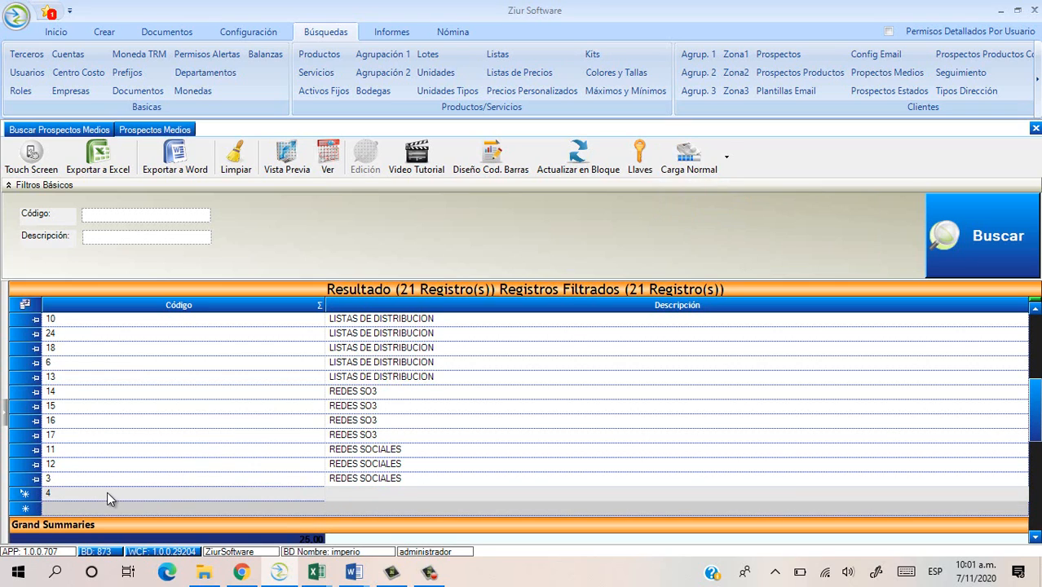
type("PROPAGANDA")
left_click(150, 506)
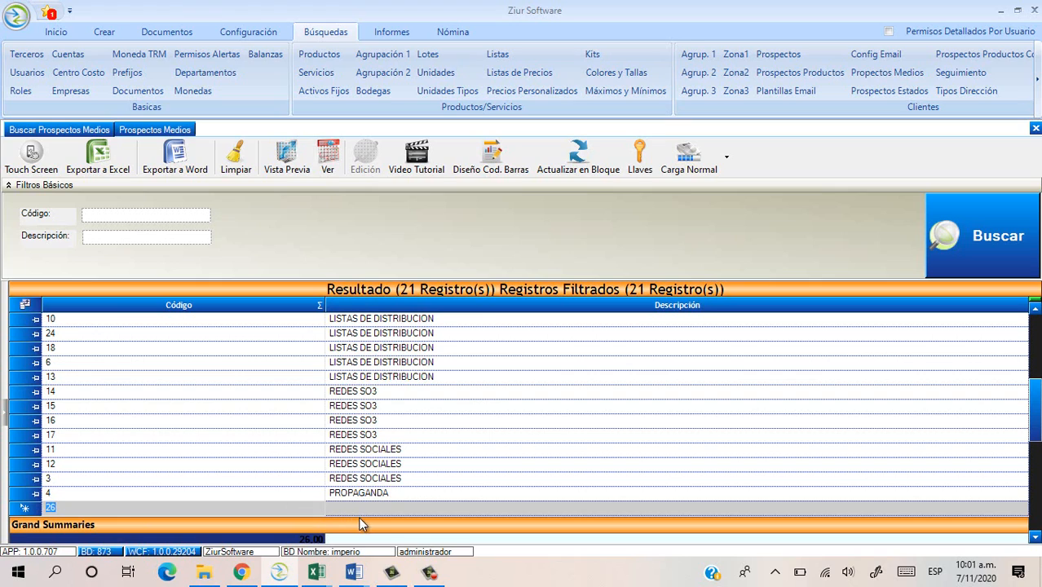
Step: Change the description of the record with code 4 to PAGINAS and save the row
left_click(411, 493)
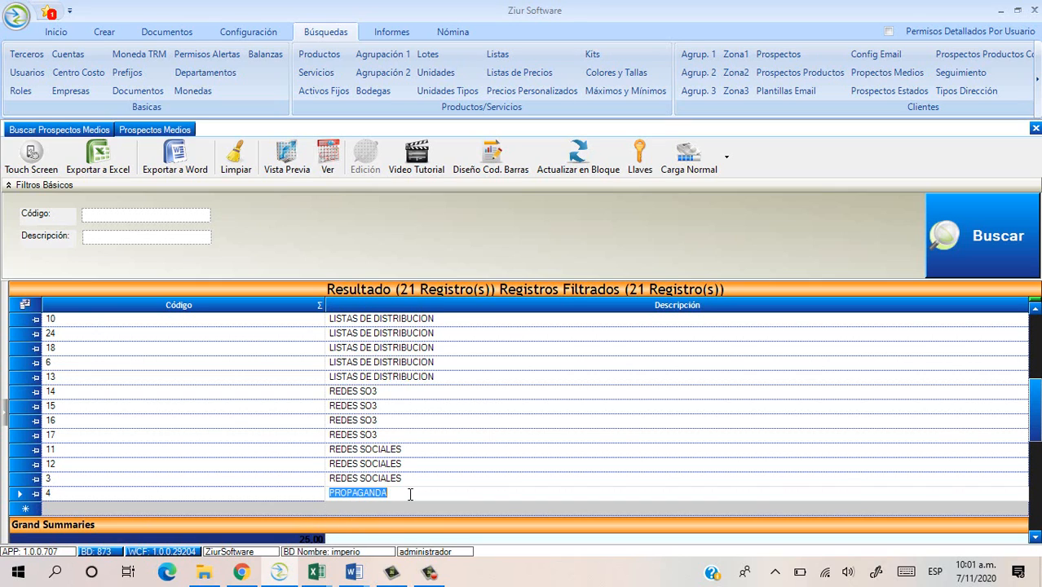
type("PAGINAS")
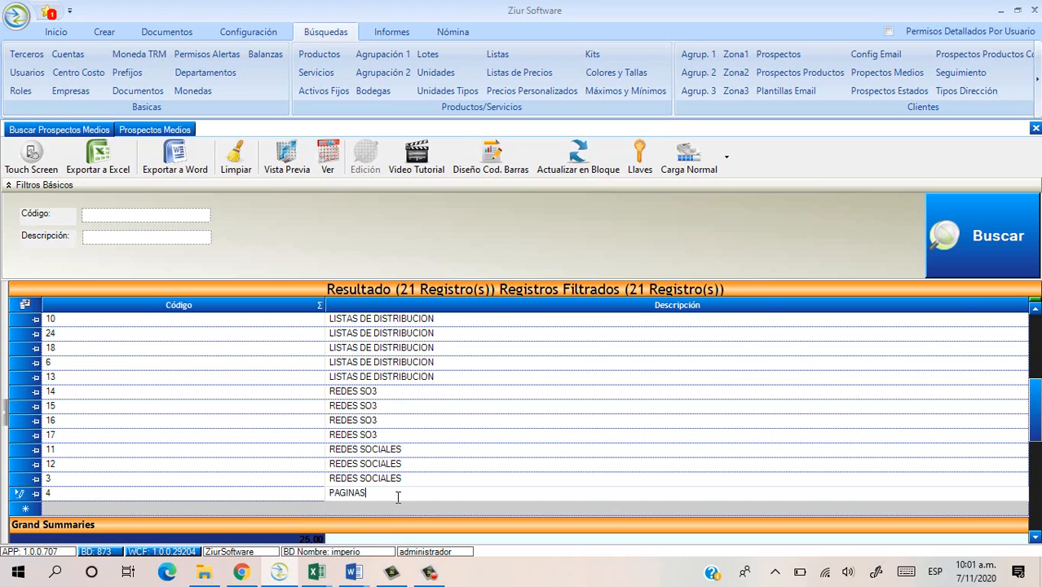
left_click(181, 508)
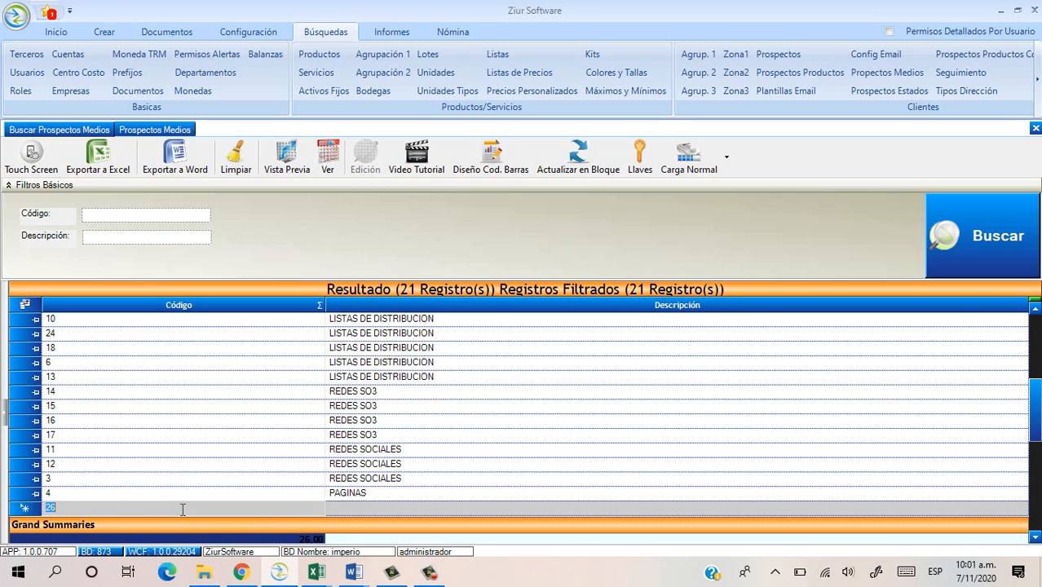
Step: Delete the record with code 4 from the results and confirm the deletion
left_click(16, 494)
key("Delete")
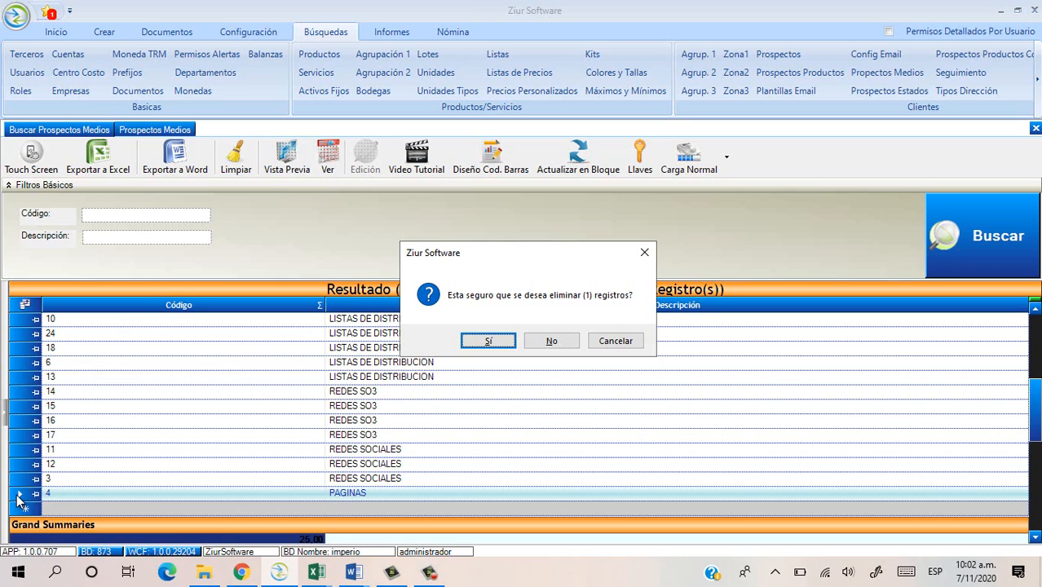
key("Return")
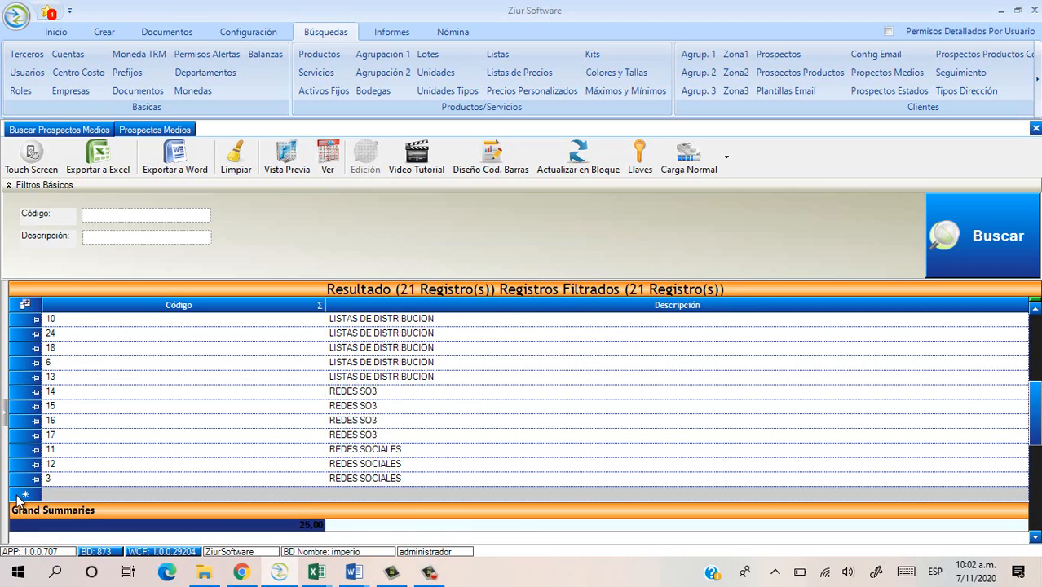